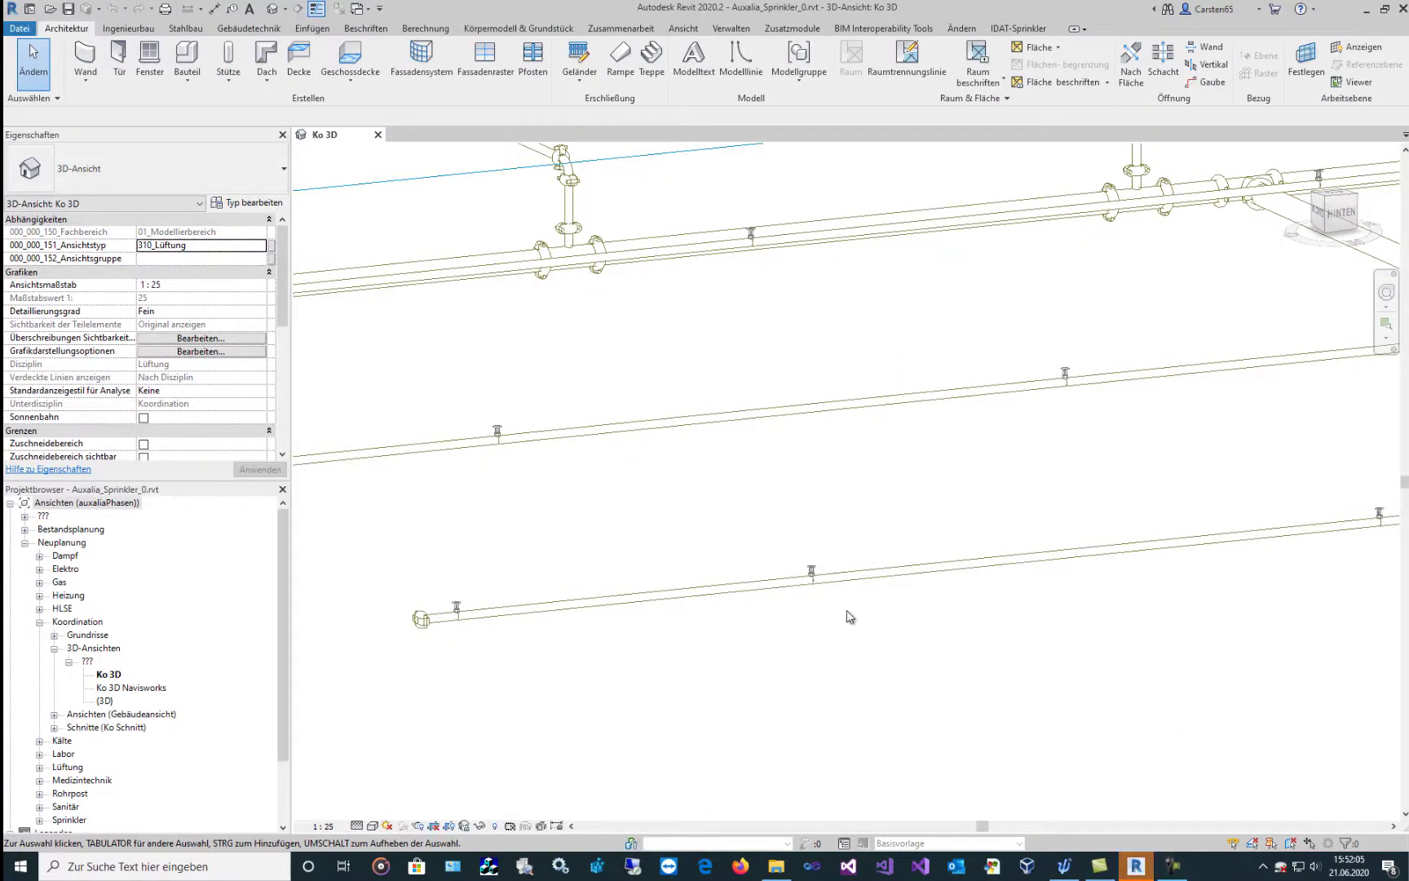
Review the sprinkler family's type parameters in the Family Editor, then launch Konfig Revit.
{"action": "left_click_drag", "start_coordinate": [722, 518], "coordinate": [875, 656]}
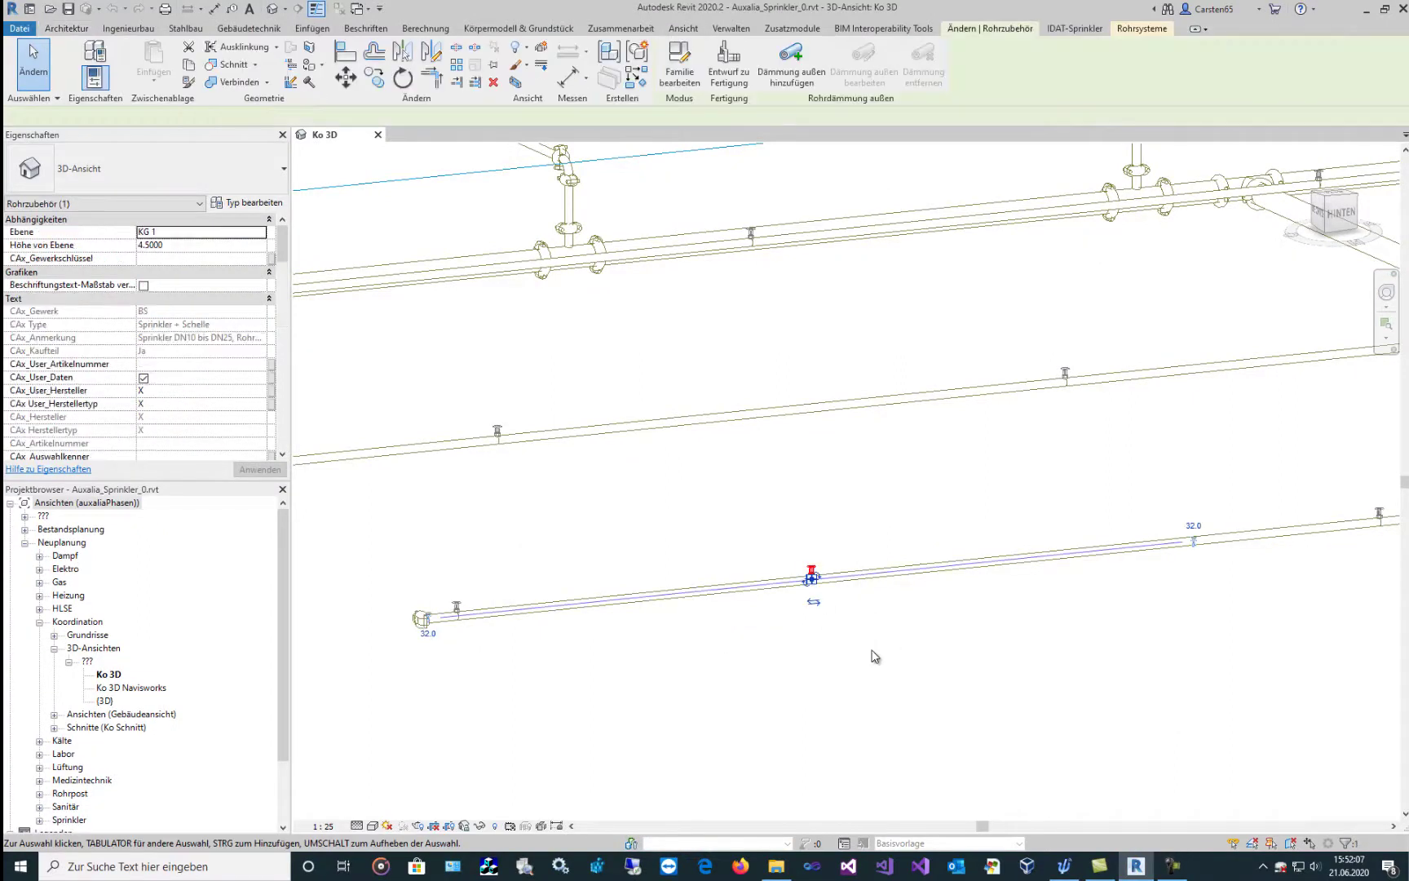
{"action": "left_click", "coordinate": [679, 64]}
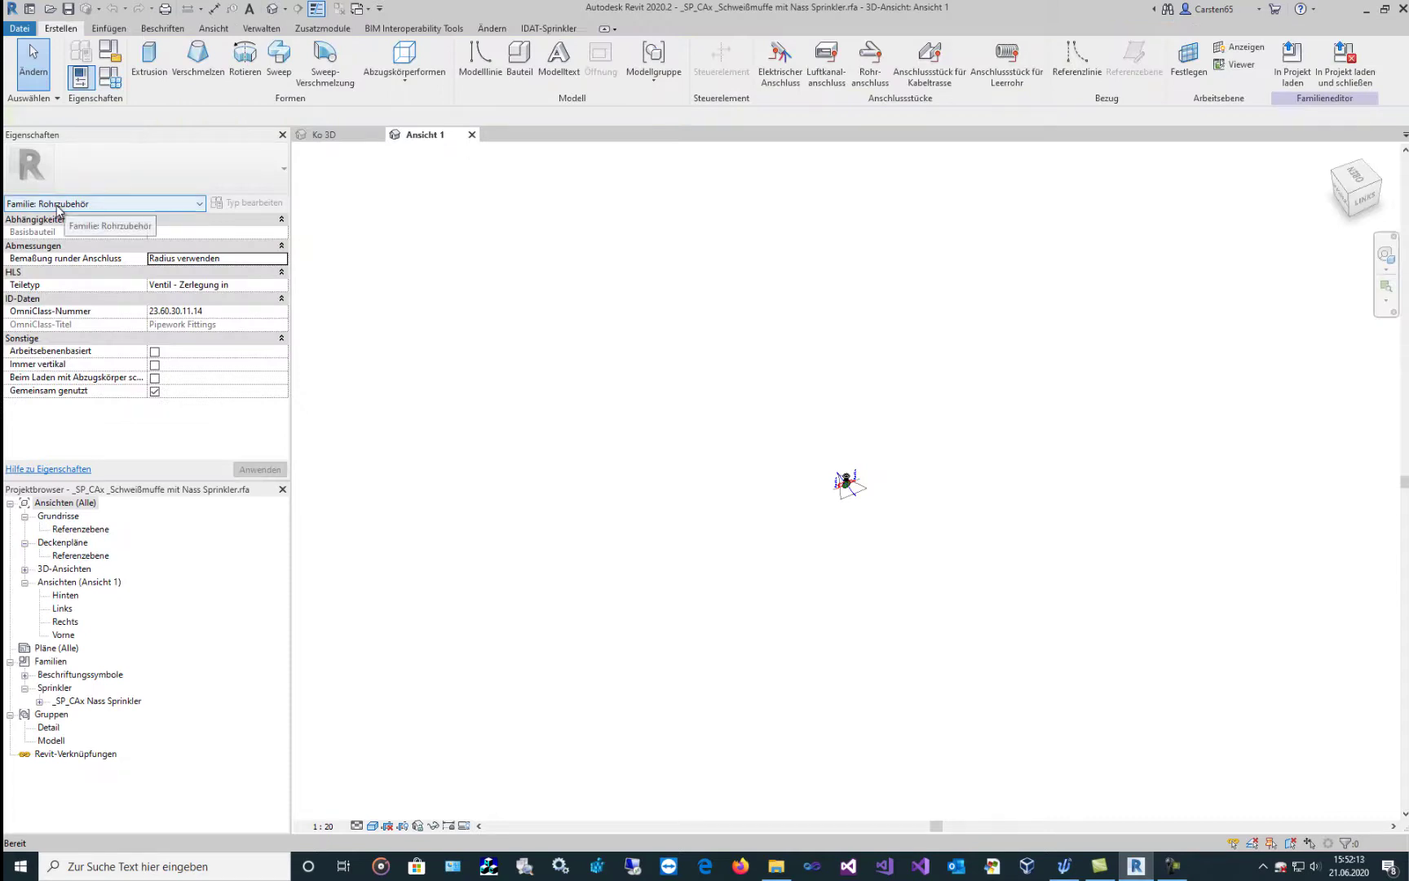
{"action": "left_click", "coordinate": [119, 79]}
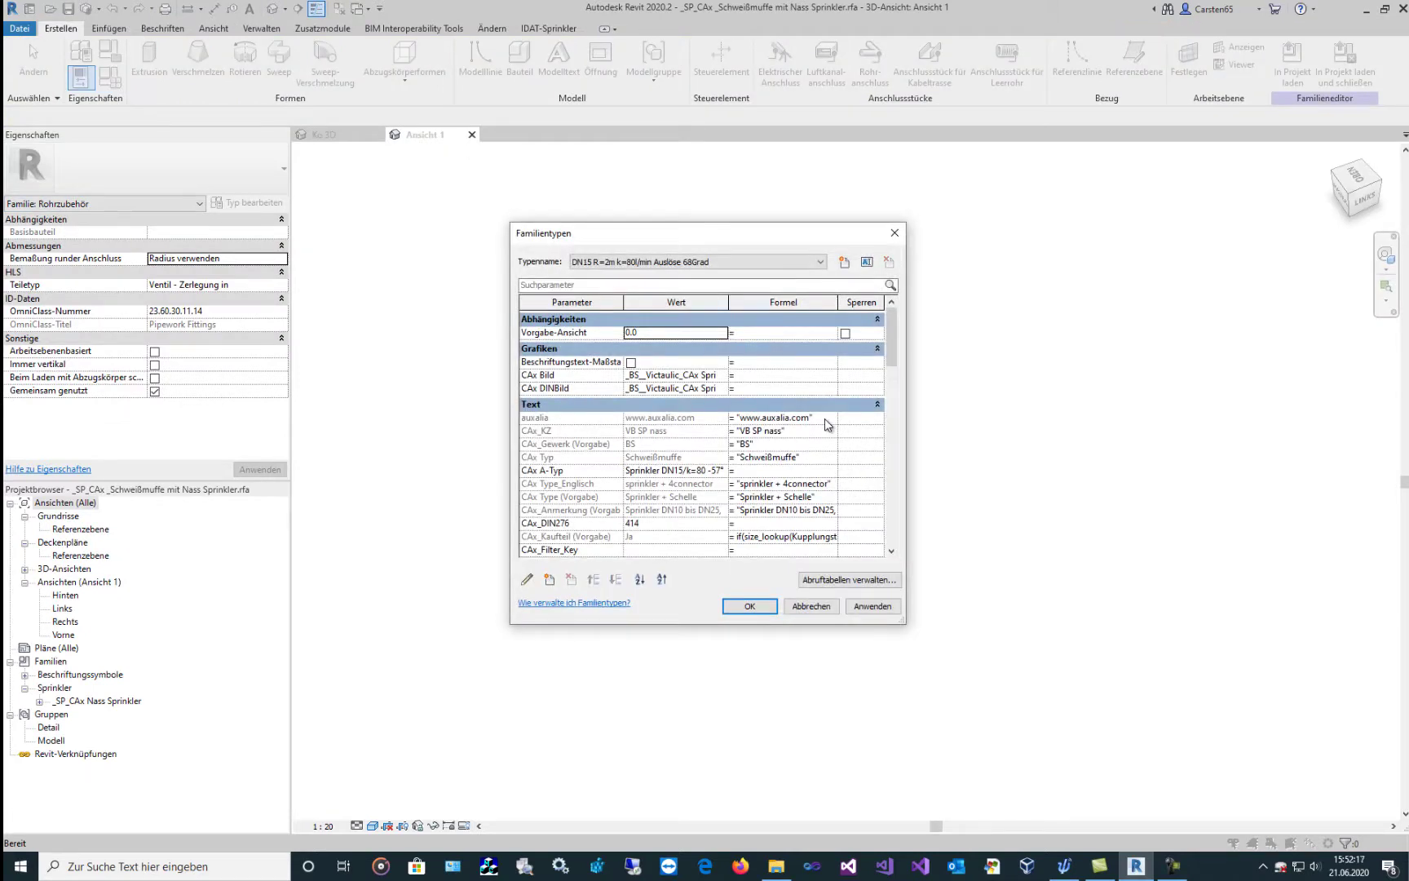
{"action": "left_click", "coordinate": [749, 609]}
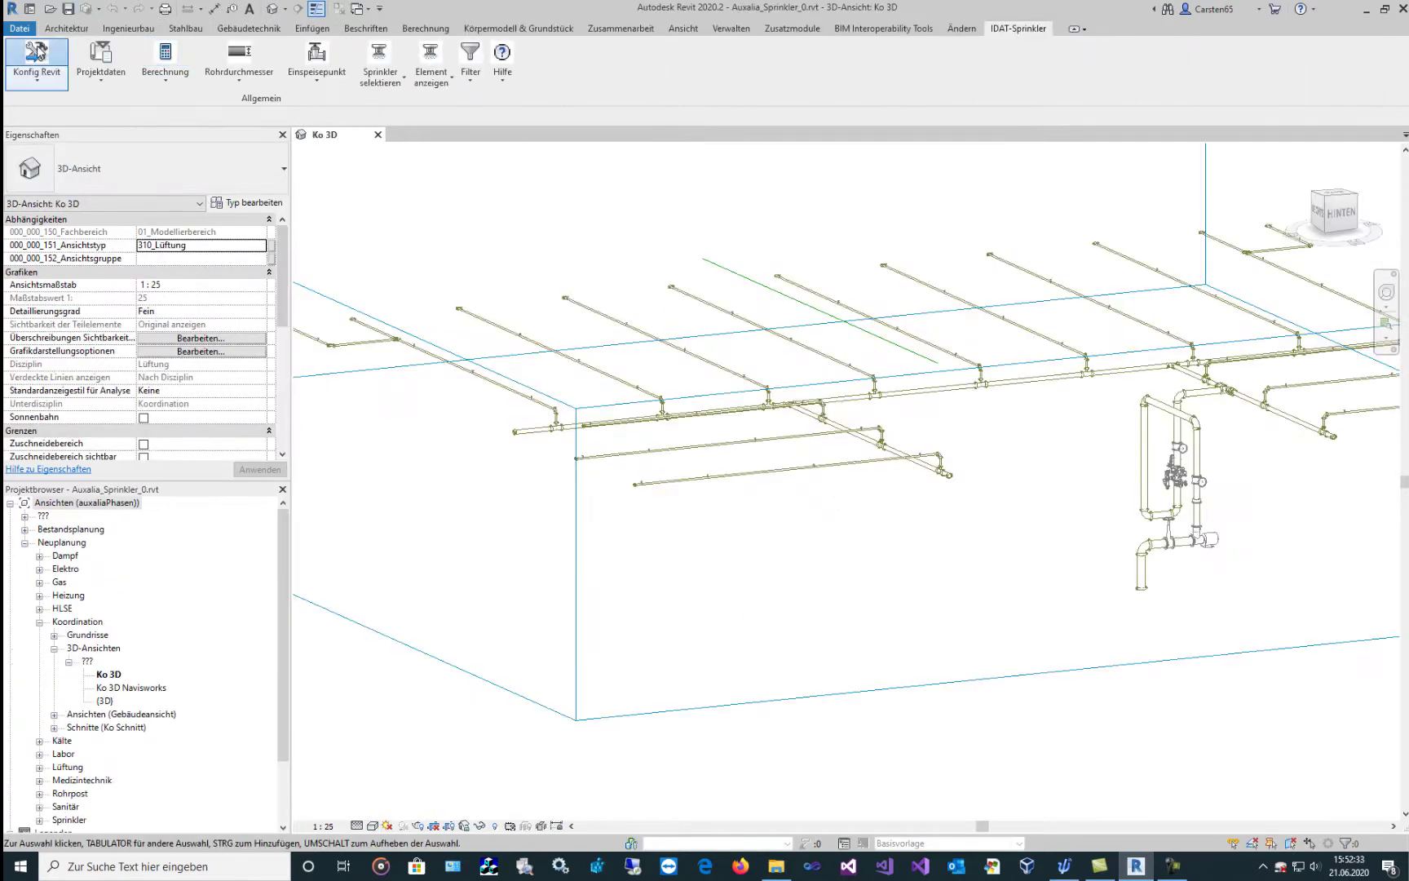
{"action": "left_click", "coordinate": [37, 53]}
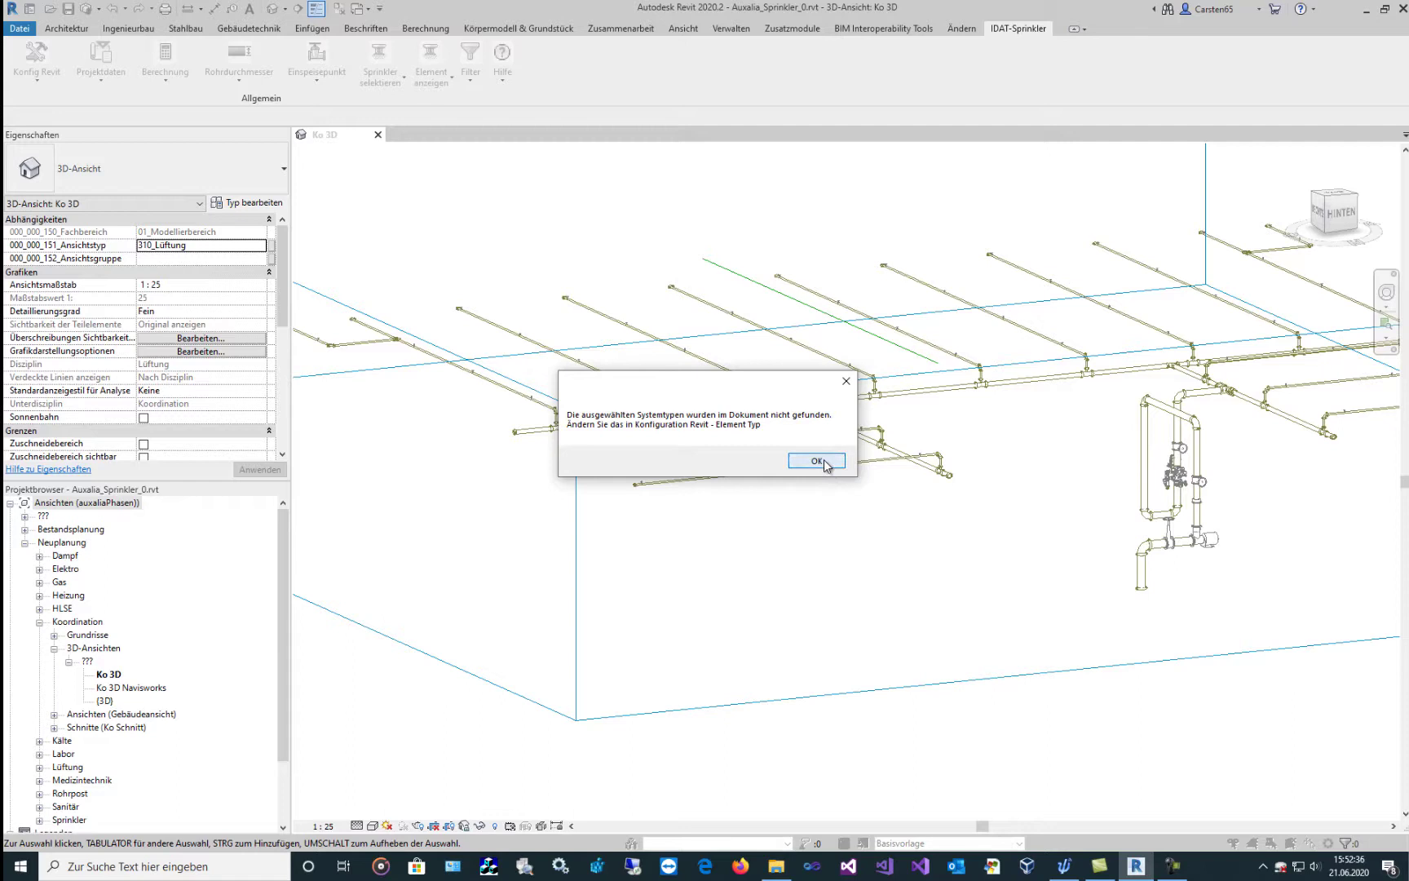
Add 40_S_SW AW Schmutzwasser to the used system types and assign the pump family to Pumpe.
{"action": "left_click", "coordinate": [825, 462]}
{"action": "left_click", "coordinate": [840, 303]}
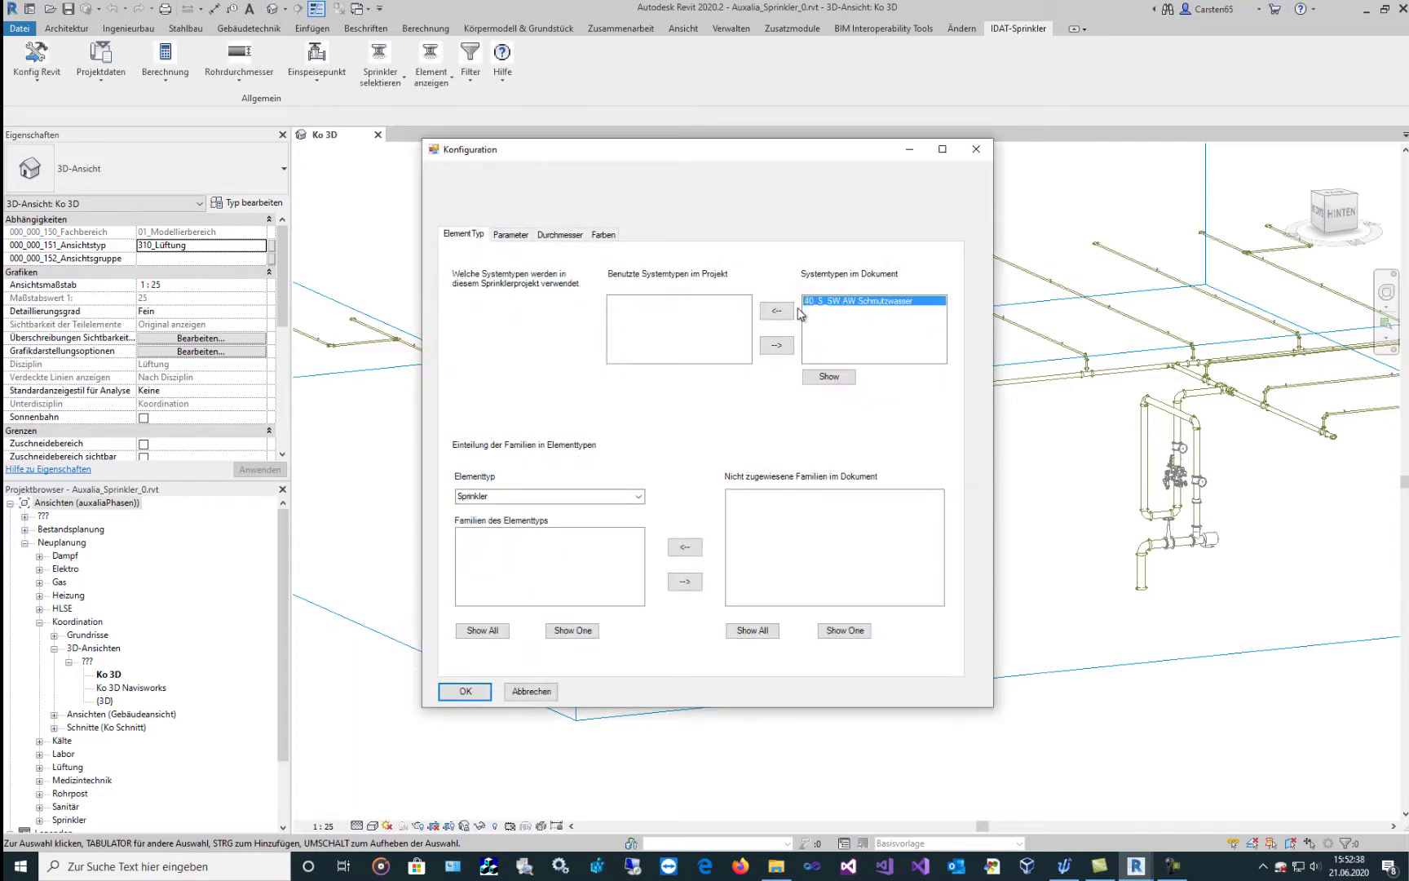
{"action": "left_click", "coordinate": [777, 310]}
{"action": "left_click", "coordinate": [639, 497]}
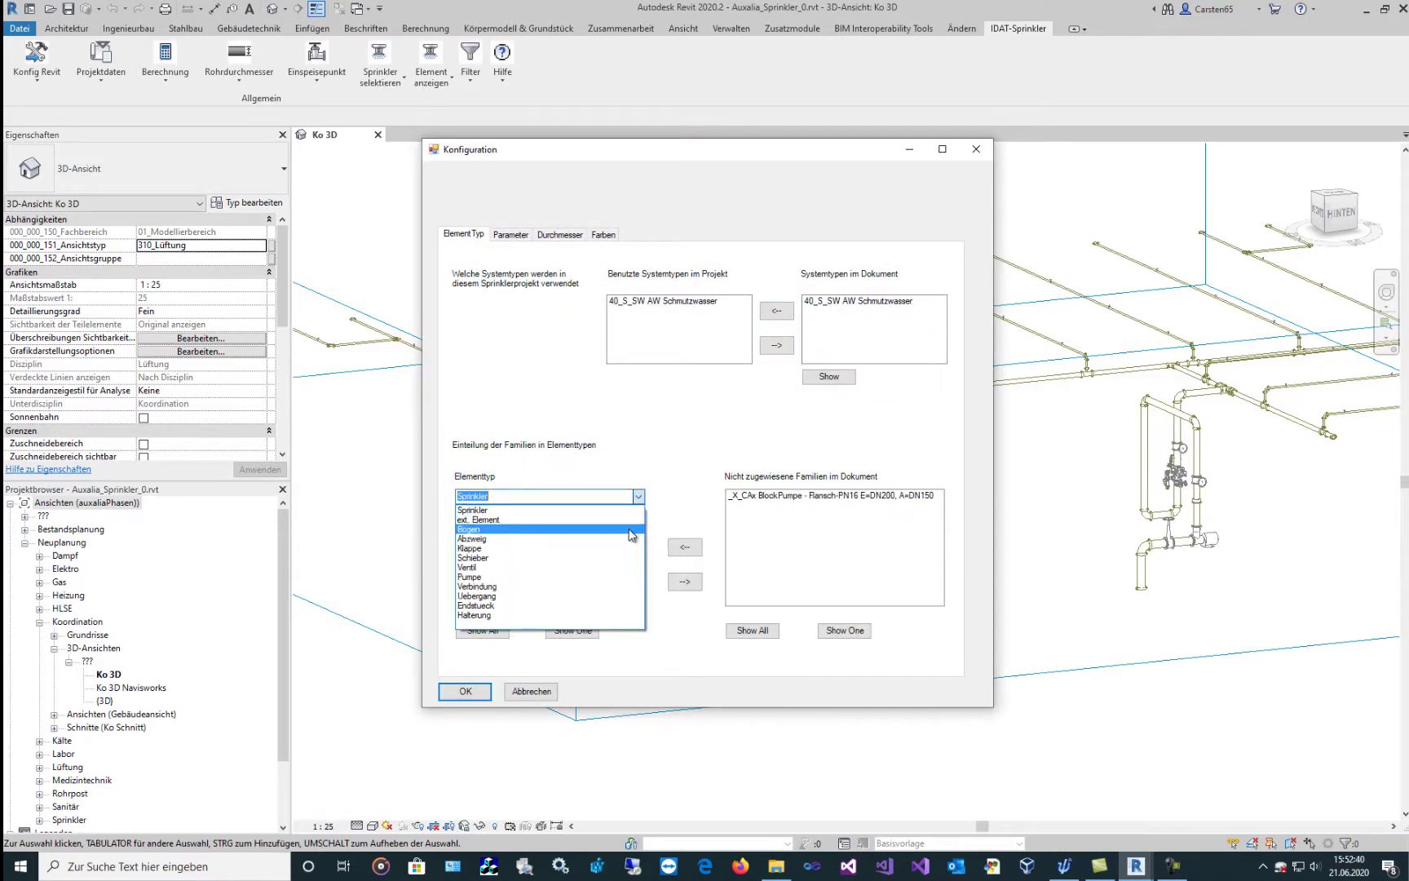
{"action": "left_click", "coordinate": [571, 579]}
{"action": "left_click", "coordinate": [785, 496]}
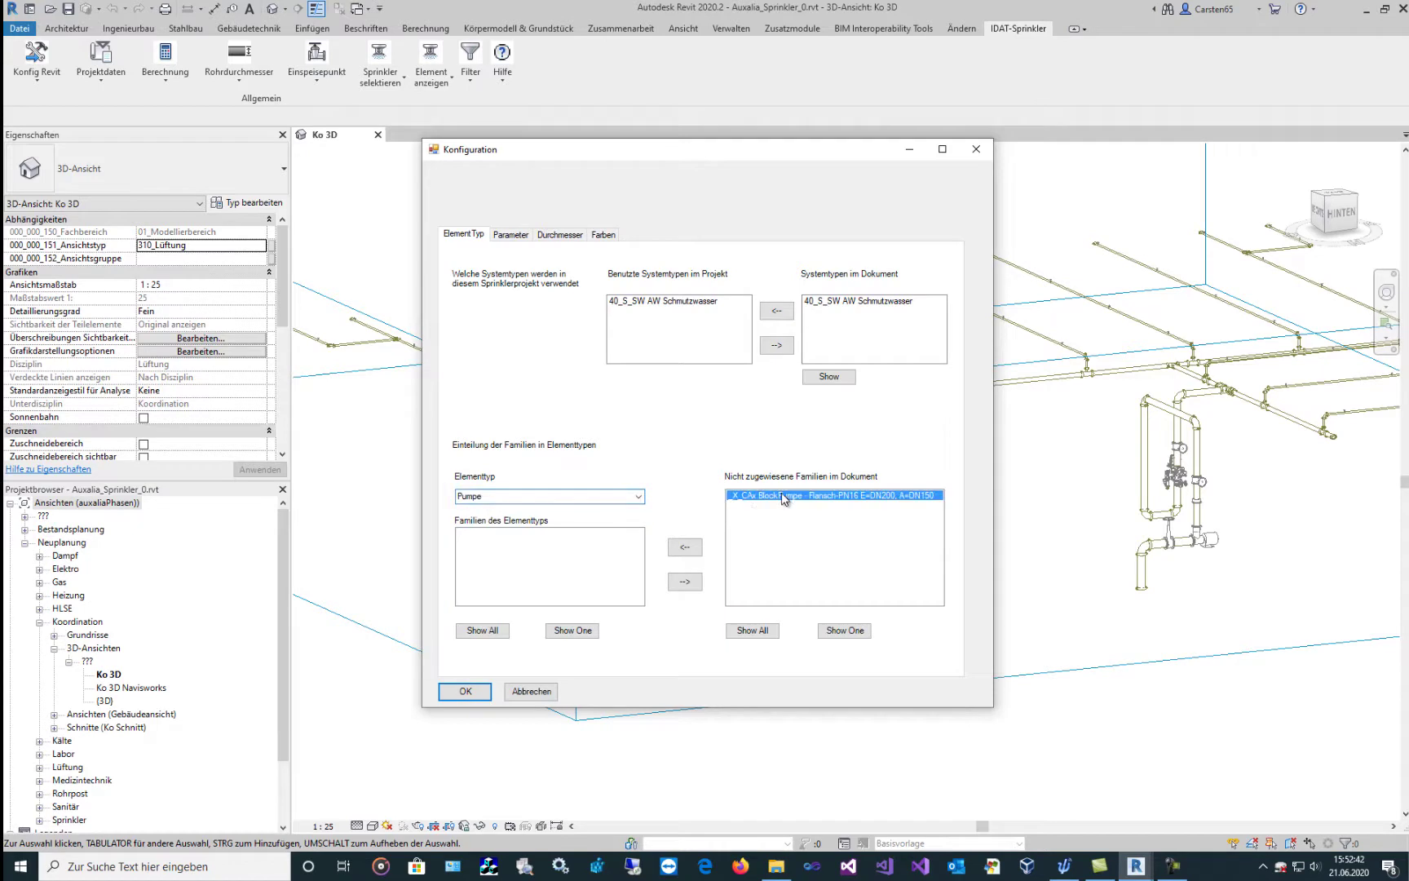
{"action": "left_click", "coordinate": [685, 546]}
Save the configuration and show the network's feed point end cap.
{"action": "left_click", "coordinate": [466, 693]}
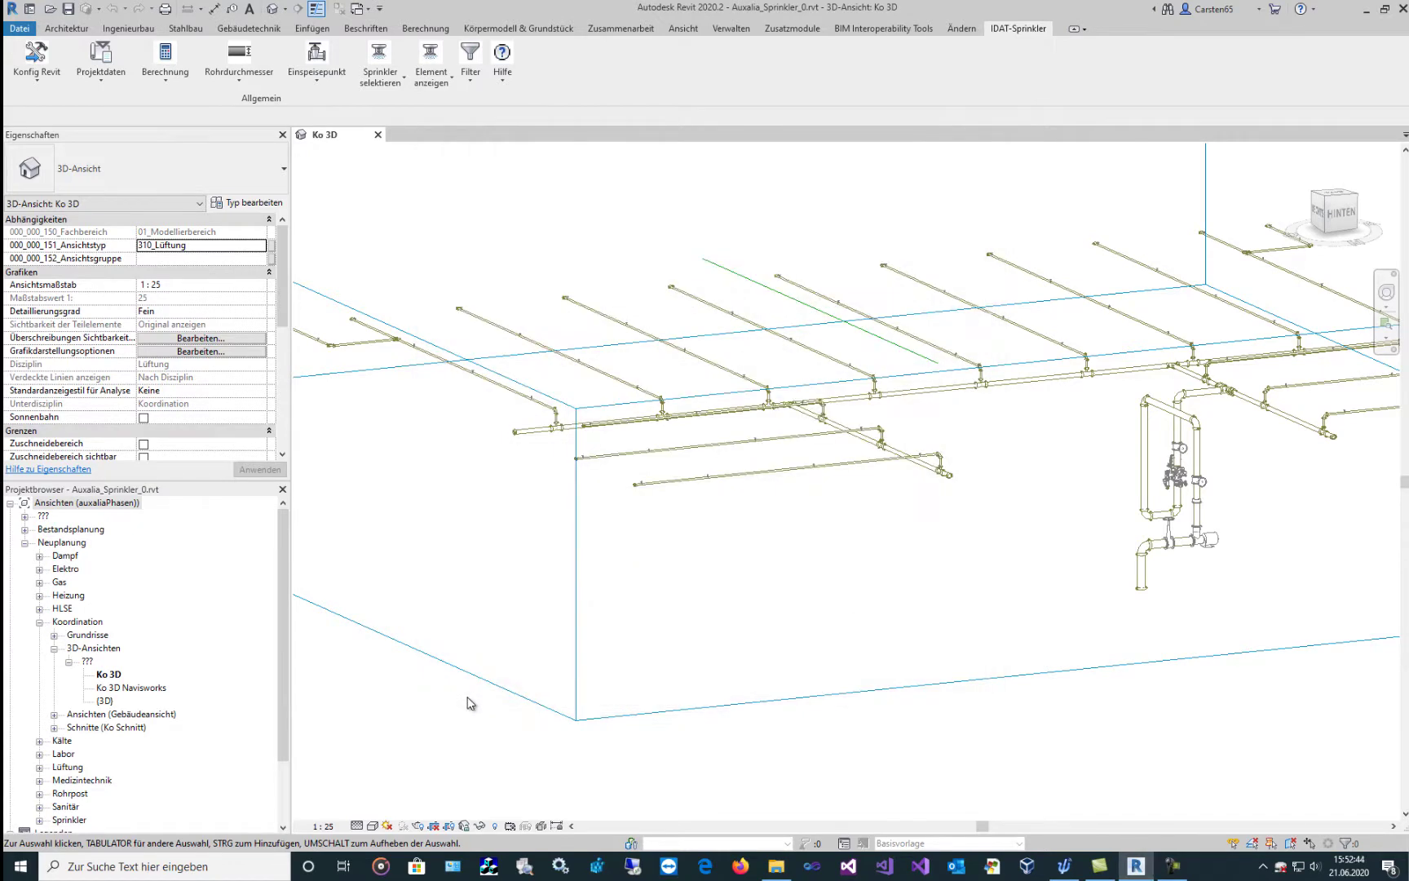
{"action": "left_click", "coordinate": [317, 78]}
{"action": "left_click", "coordinate": [326, 139]}
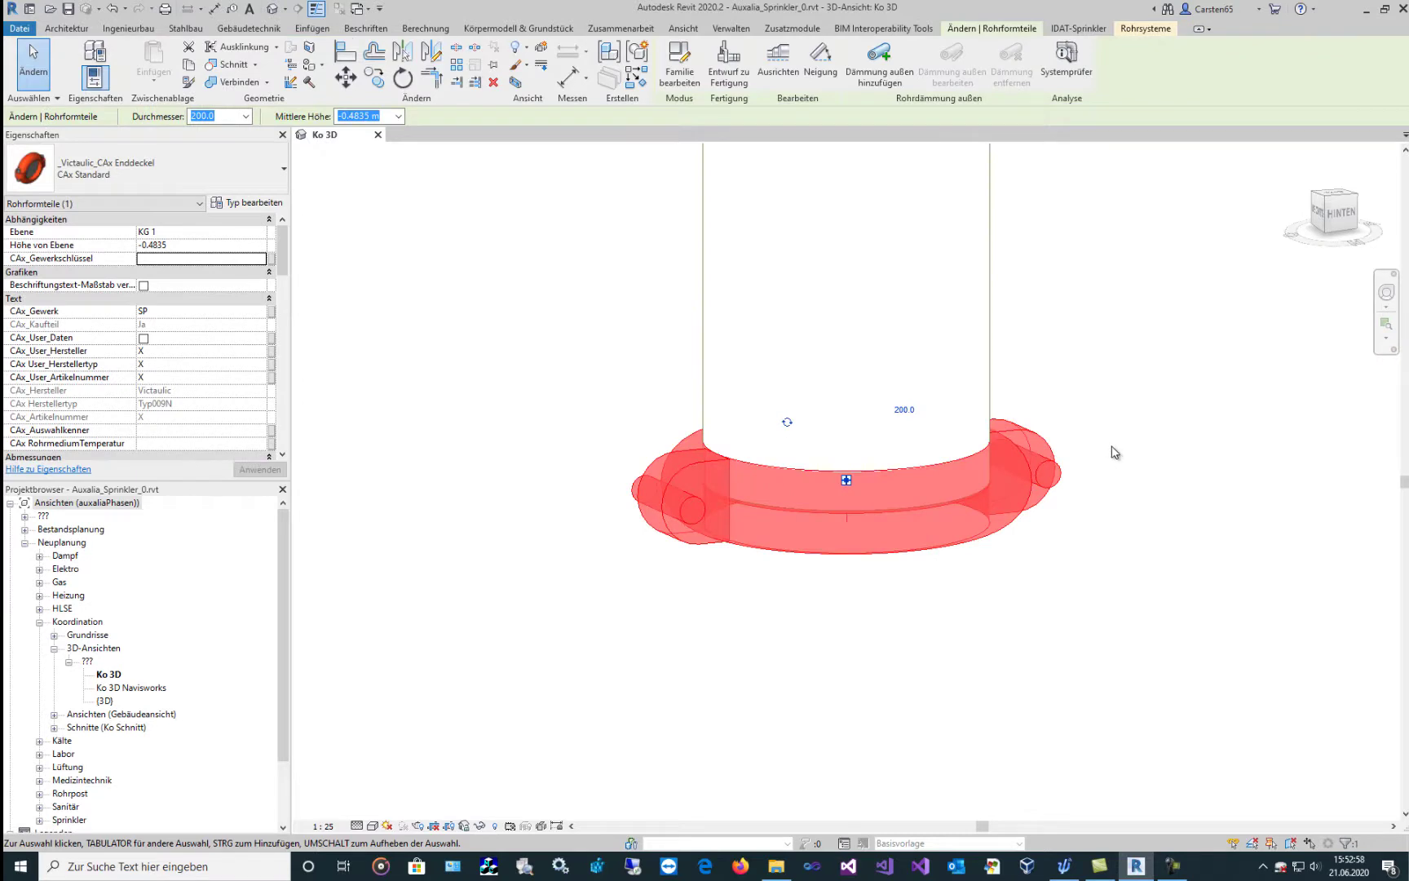
Clear the selection and list all sprinklers via Rohrdurchmesser > Sprinkler.
{"action": "key", "text": "Escape"}
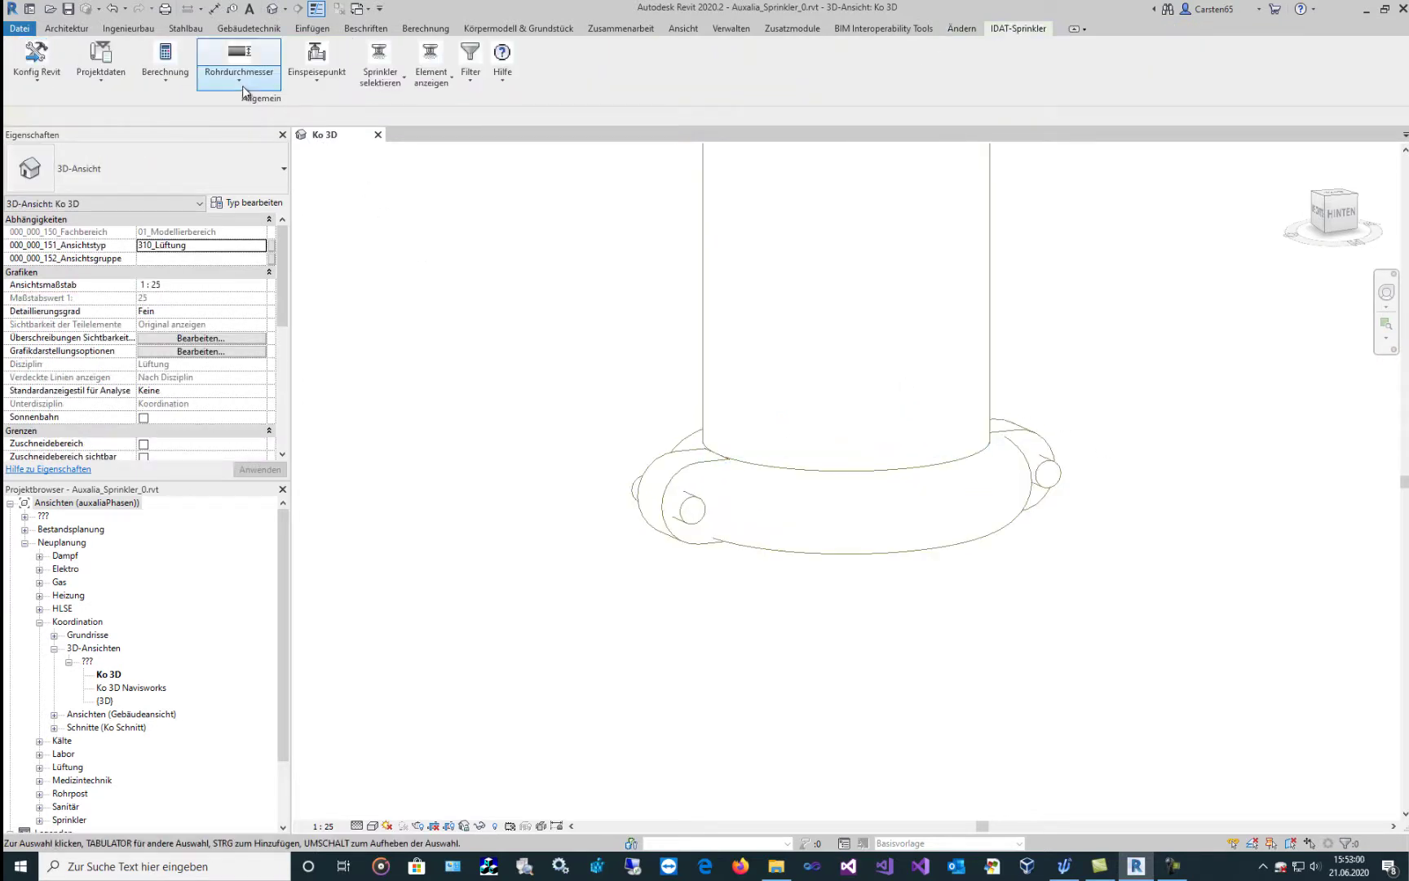
{"action": "left_click", "coordinate": [240, 82]}
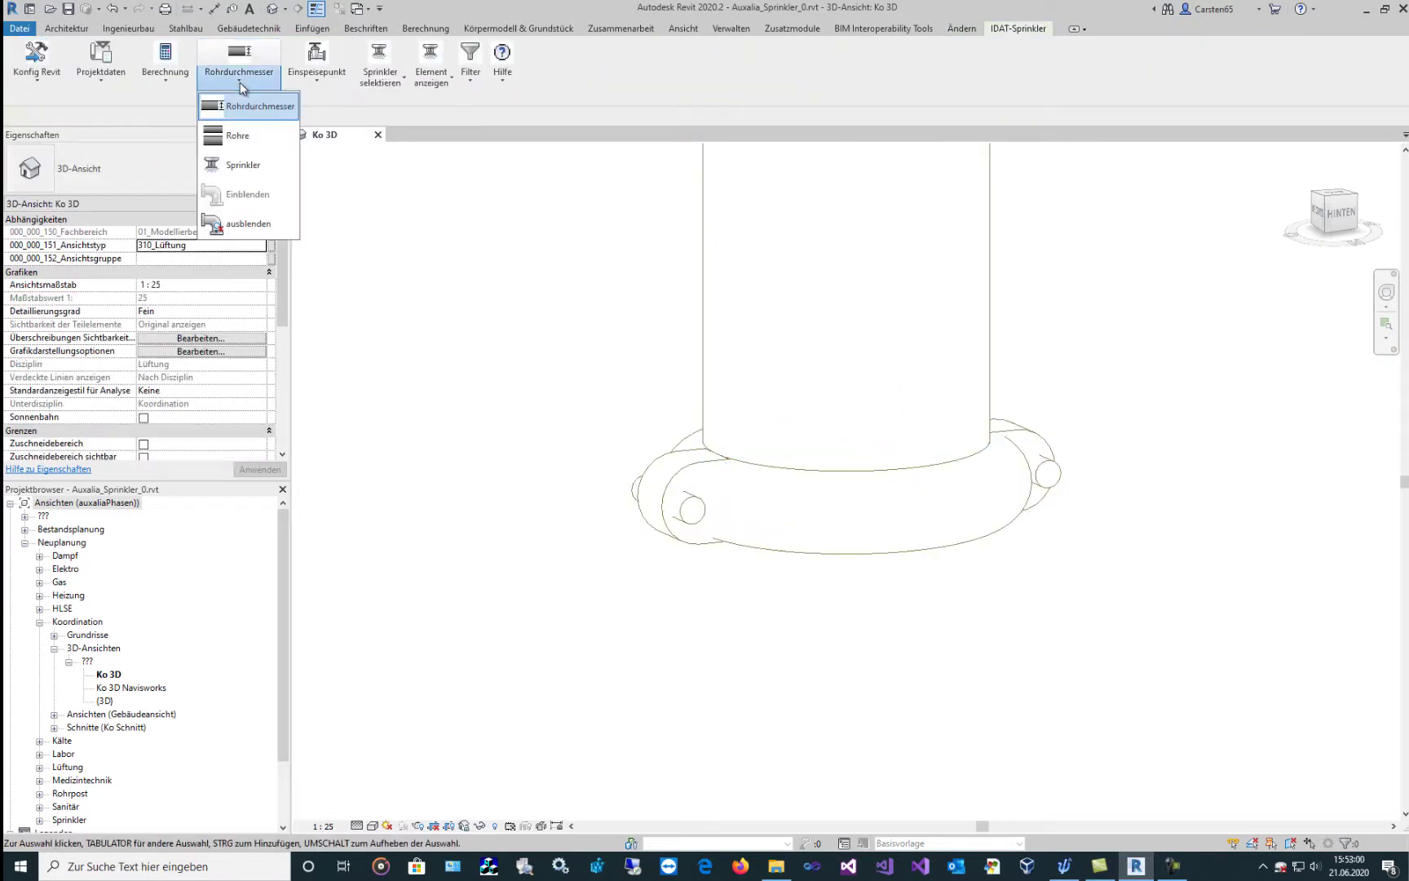
{"action": "left_click", "coordinate": [249, 163]}
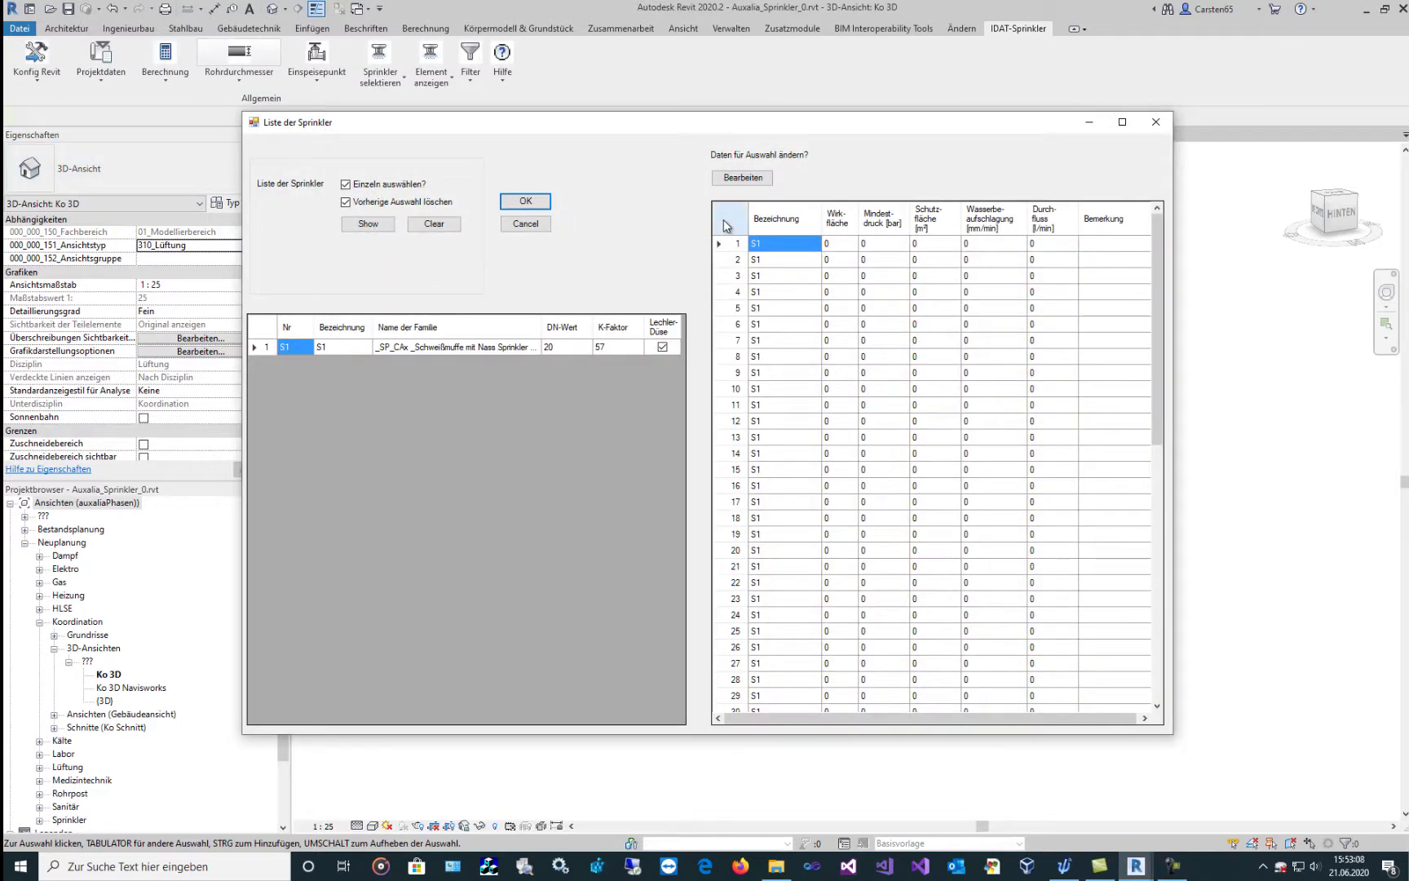
Set all S1 sprinklers to Mindestdruck 0.5 bar, Schutzfläche 9 m² and Wasserbeaufschlagung 7.5 mm/min.
{"action": "left_click", "coordinate": [725, 224]}
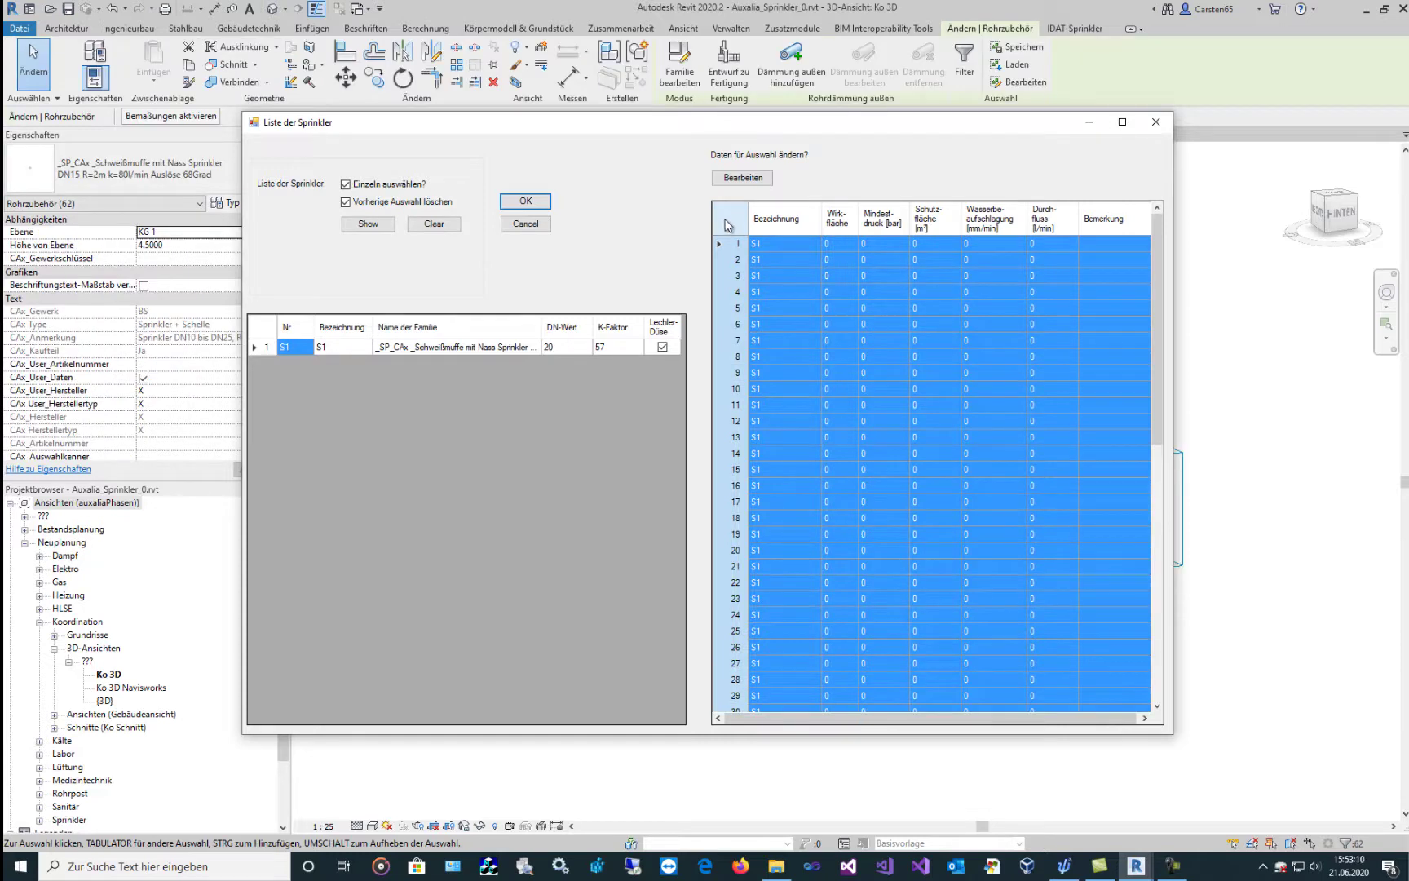
{"action": "left_click", "coordinate": [743, 178]}
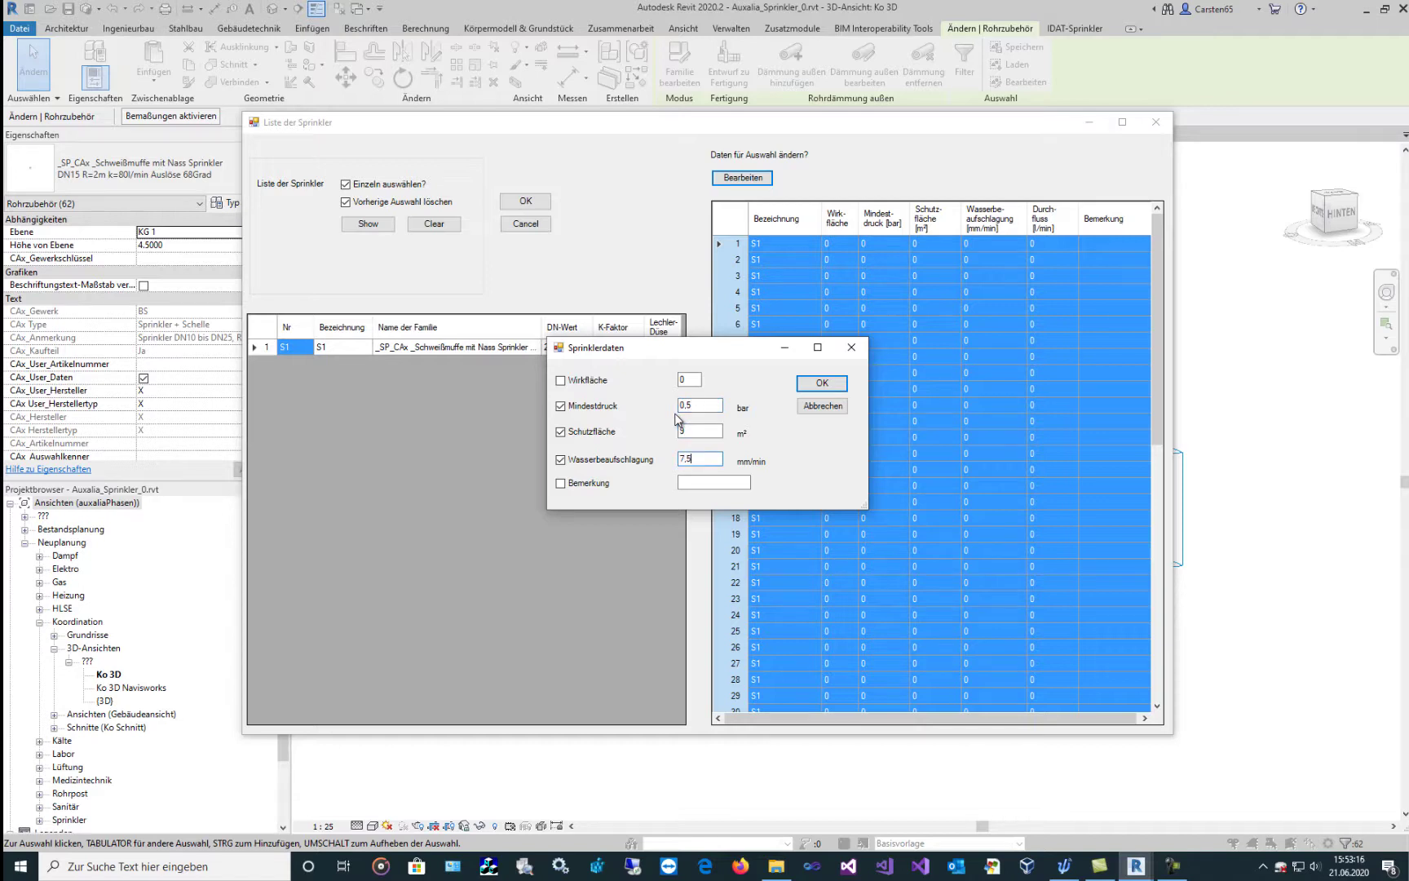
{"action": "left_click", "coordinate": [822, 384]}
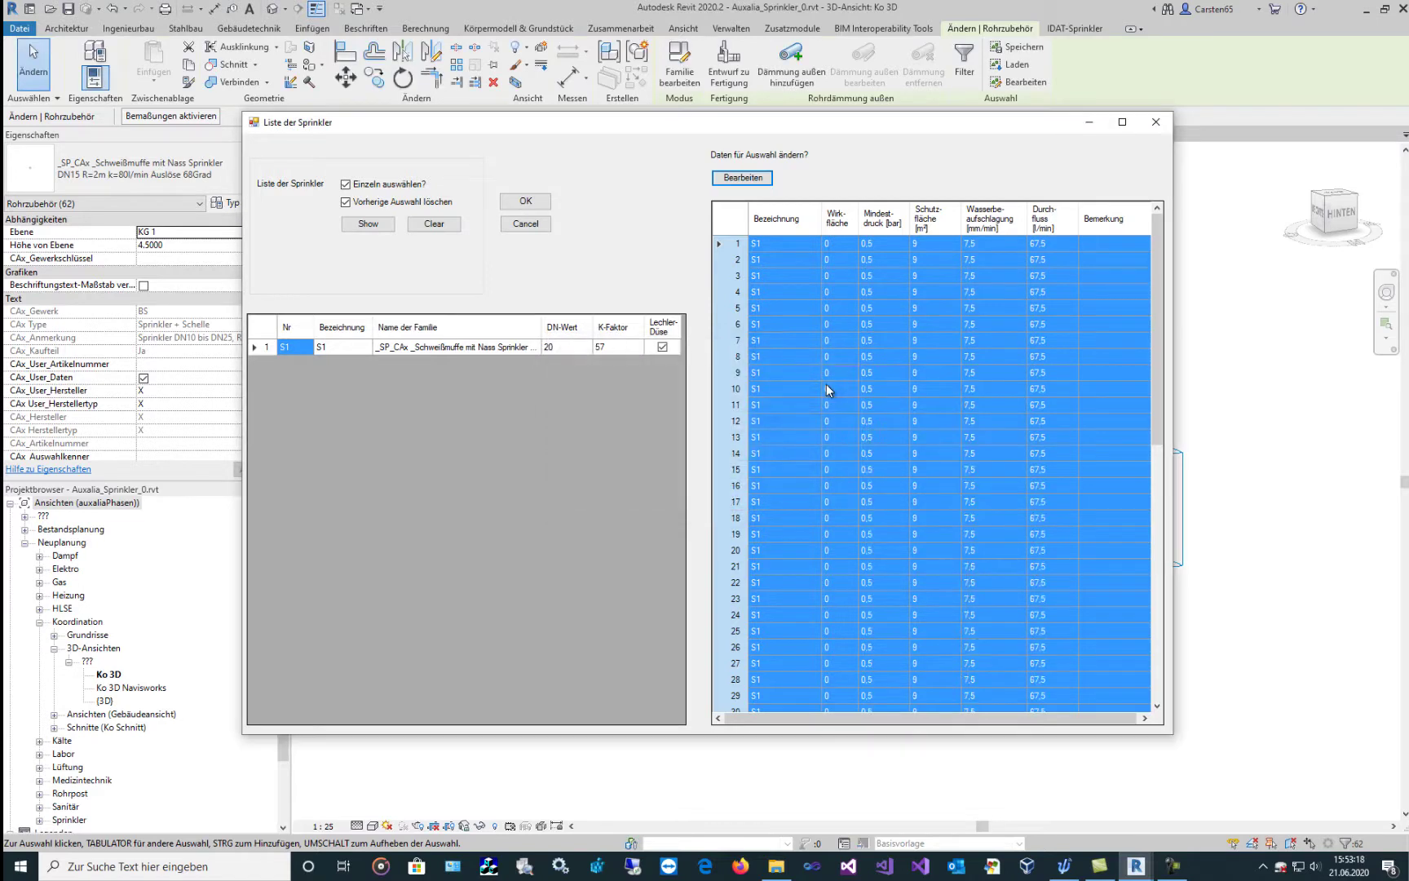
{"action": "left_click", "coordinate": [522, 204]}
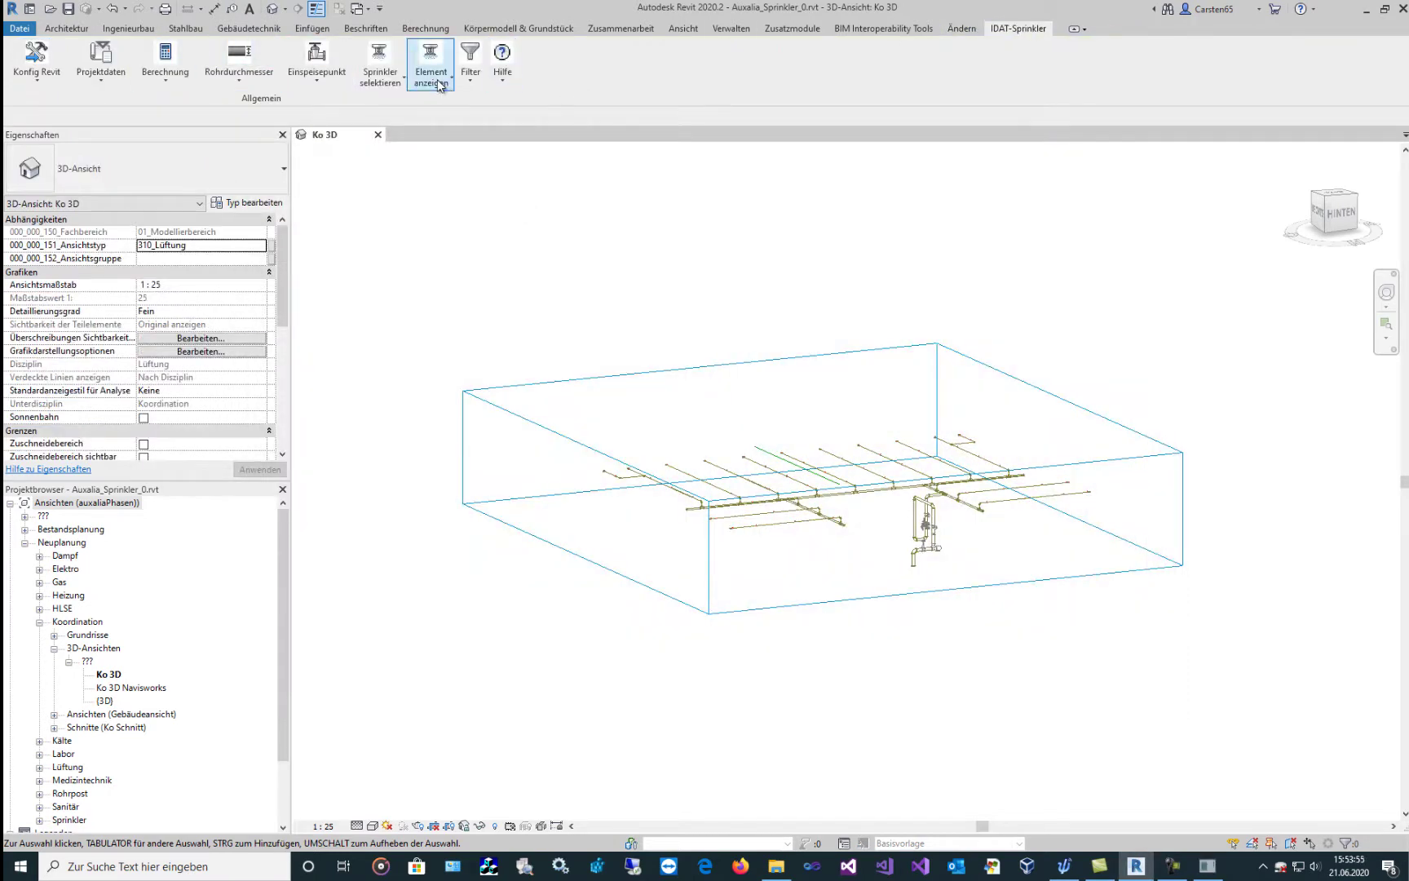
Show a single sprinkler and view the whole network from the top.
{"action": "left_click", "coordinate": [432, 72]}
{"action": "left_click", "coordinate": [469, 144]}
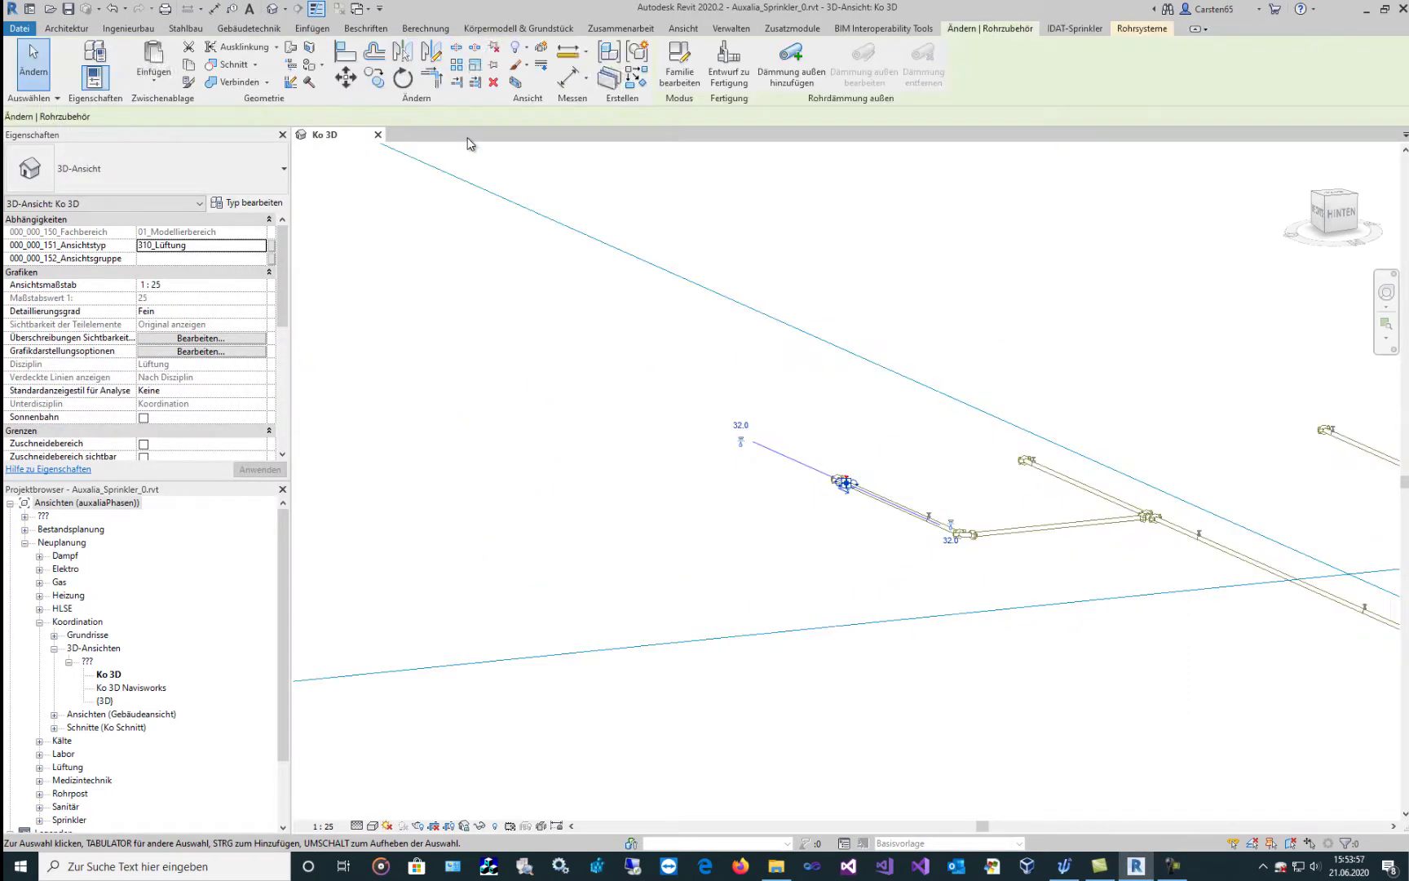
{"action": "left_click", "coordinate": [1341, 195]}
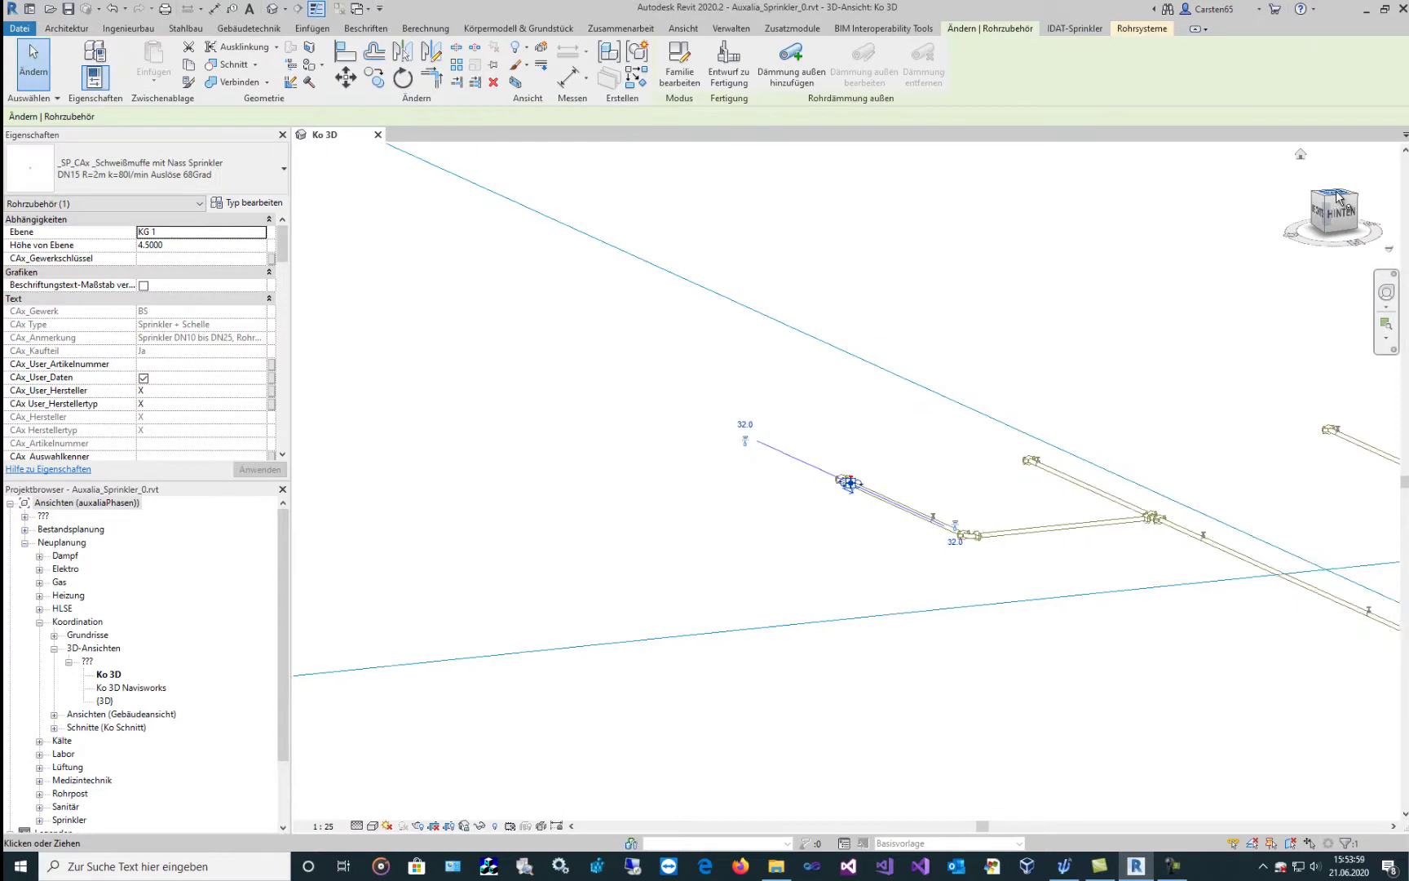
{"action": "scroll", "coordinate": [981, 295], "scroll_direction": "down", "scroll_amount": 2}
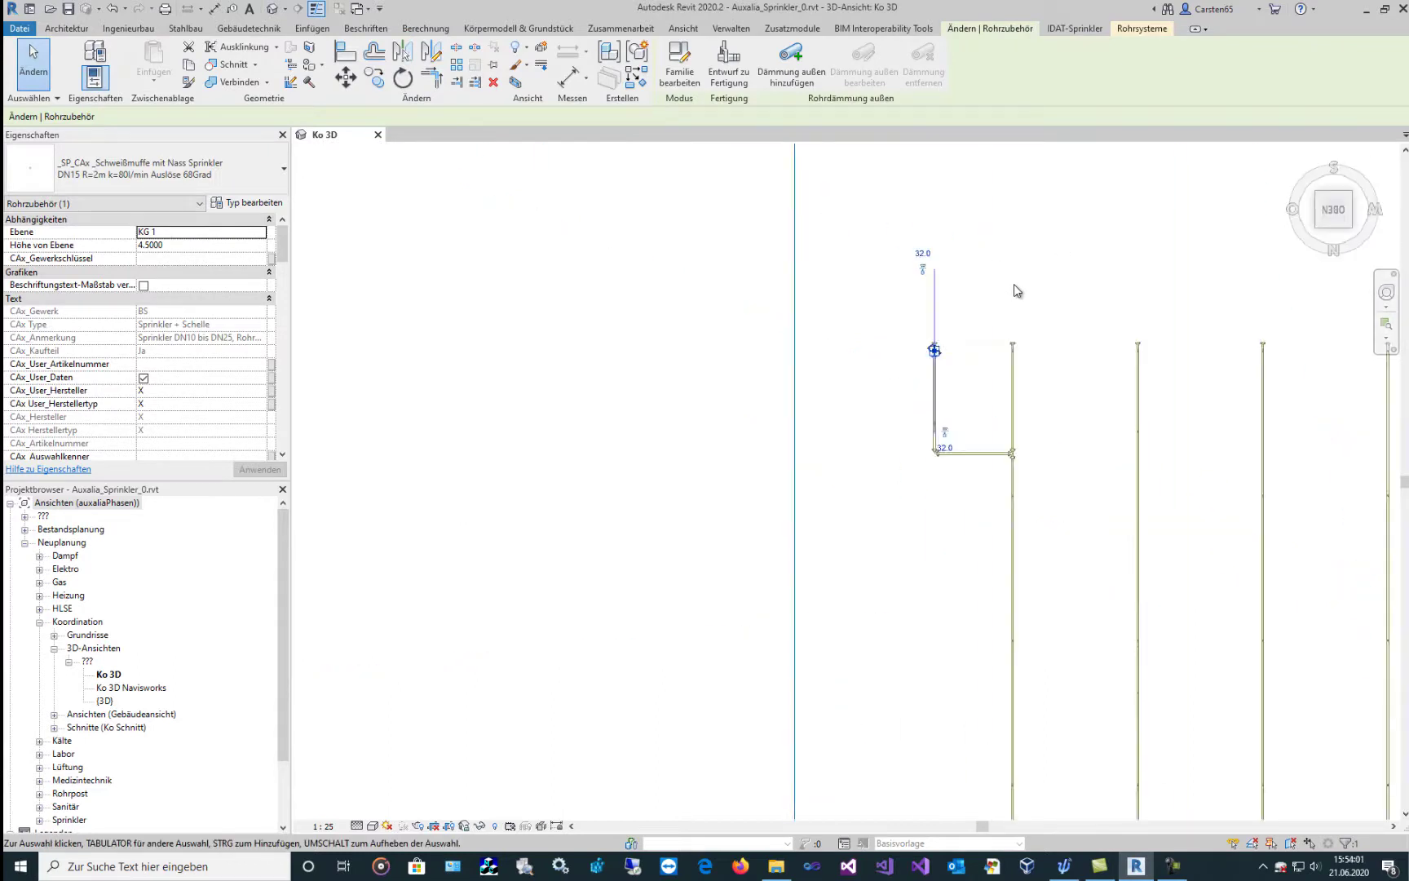
{"action": "scroll", "coordinate": [1013, 283], "scroll_direction": "down", "scroll_amount": 2}
{"action": "middle_click_drag", "start_coordinate": [1051, 262], "coordinate": [591, 243]}
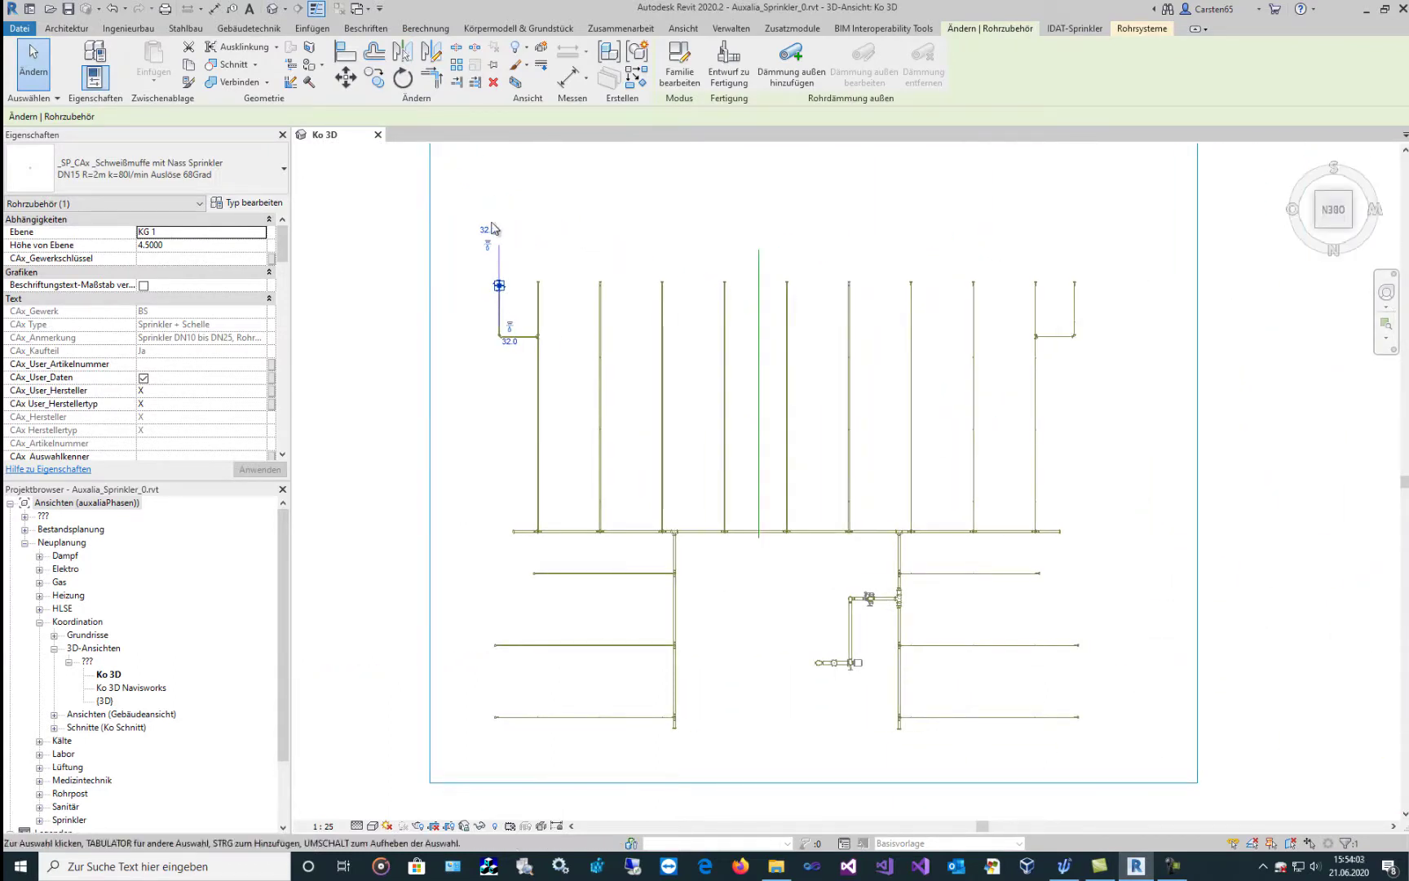
Enter the Idat-S-Wirkfläche value for the 29 sprinklers on the left half.
{"action": "left_click_drag", "start_coordinate": [436, 218], "coordinate": [741, 764]}
{"action": "left_click", "coordinate": [163, 203]}
{"action": "left_click", "coordinate": [165, 252]}
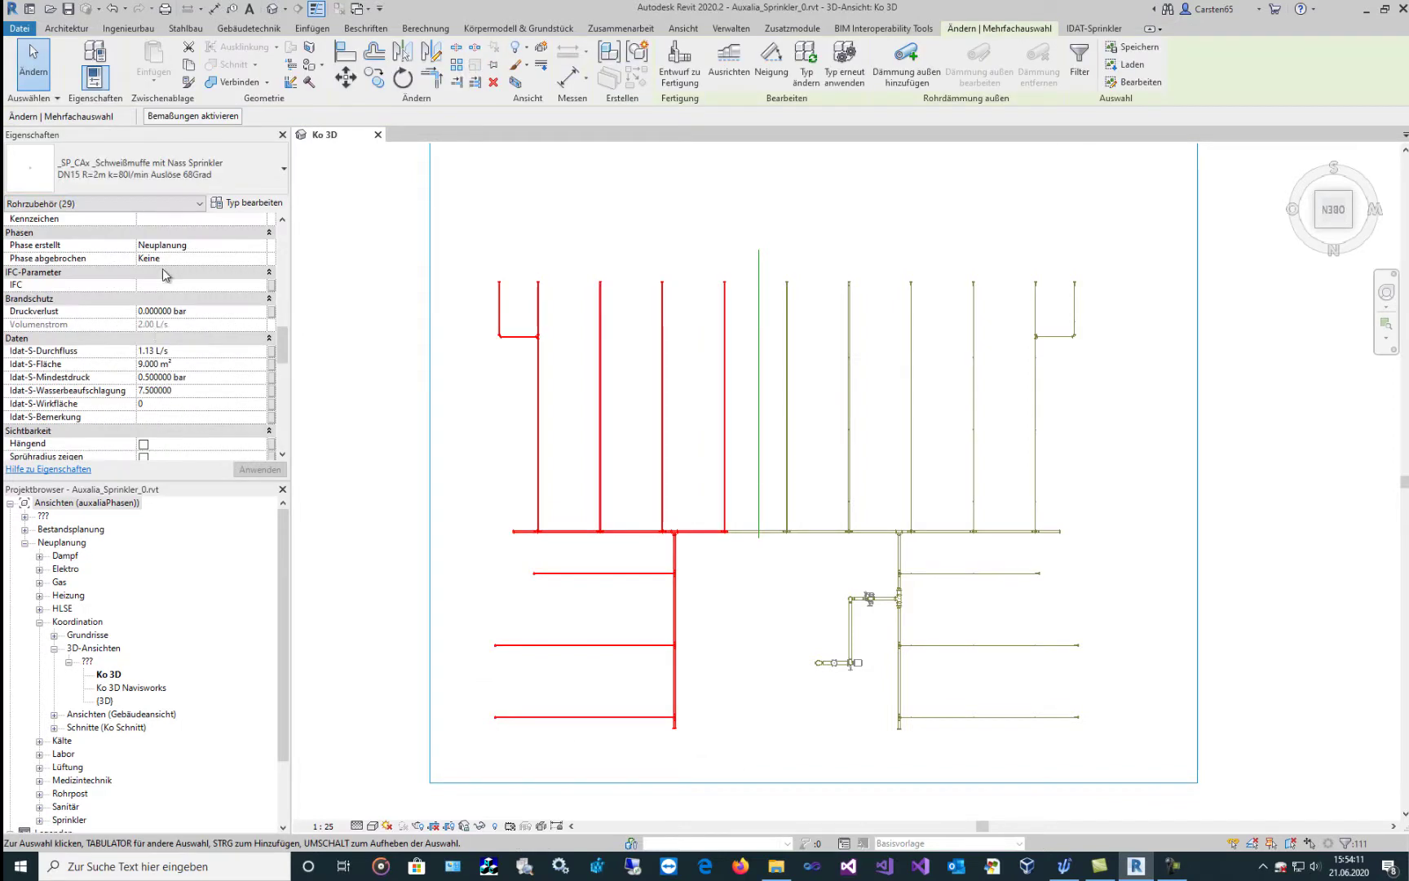
{"action": "left_click", "coordinate": [155, 402]}
{"action": "left_click", "coordinate": [371, 338]}
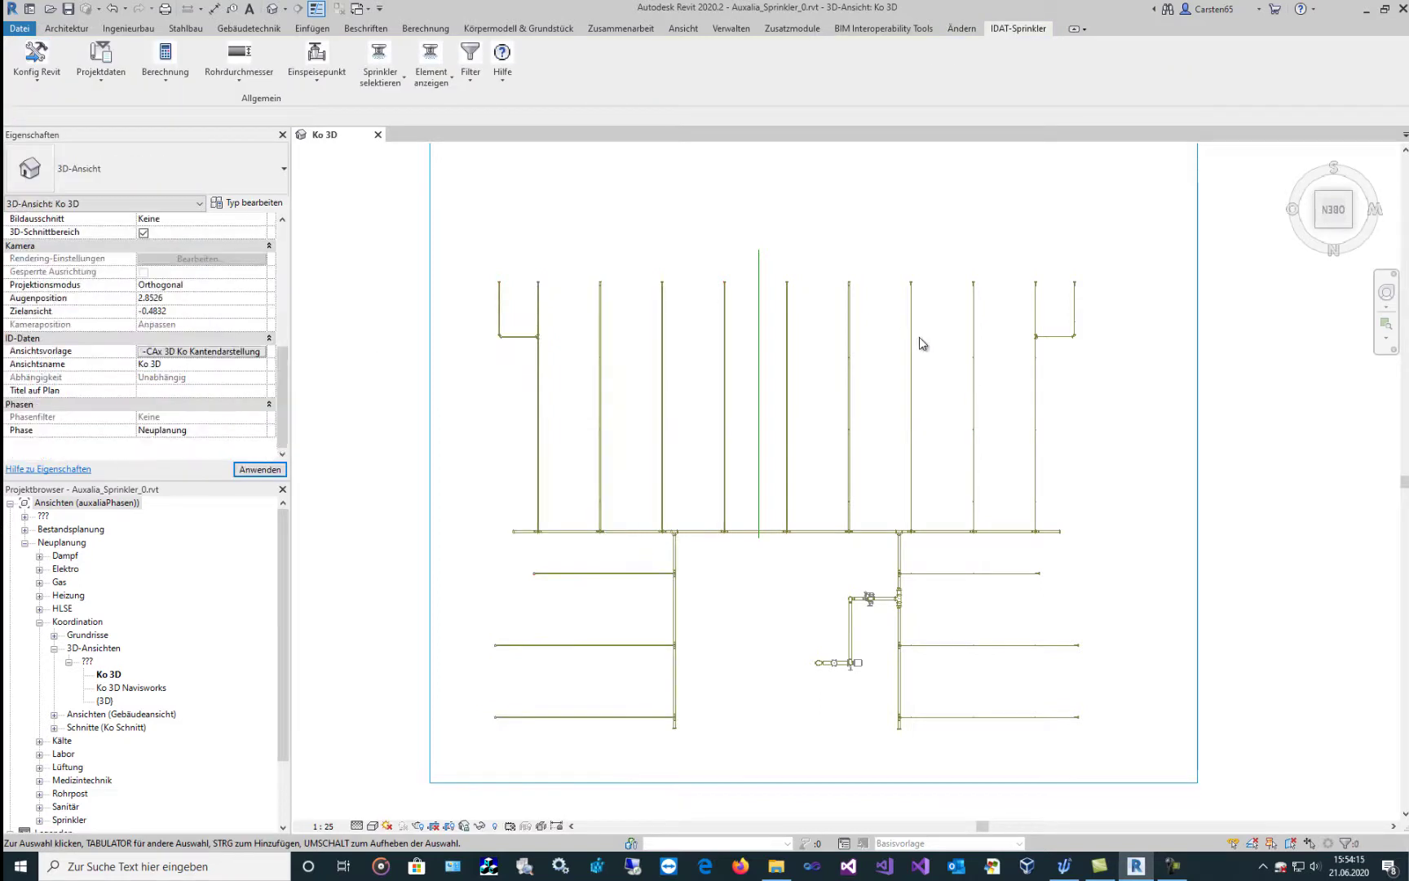
Set Idat-S-Wirkfläche to 2 for the 25 sprinklers on the right half.
{"action": "left_click_drag", "start_coordinate": [879, 254], "coordinate": [1155, 763]}
{"action": "left_click", "coordinate": [123, 203]}
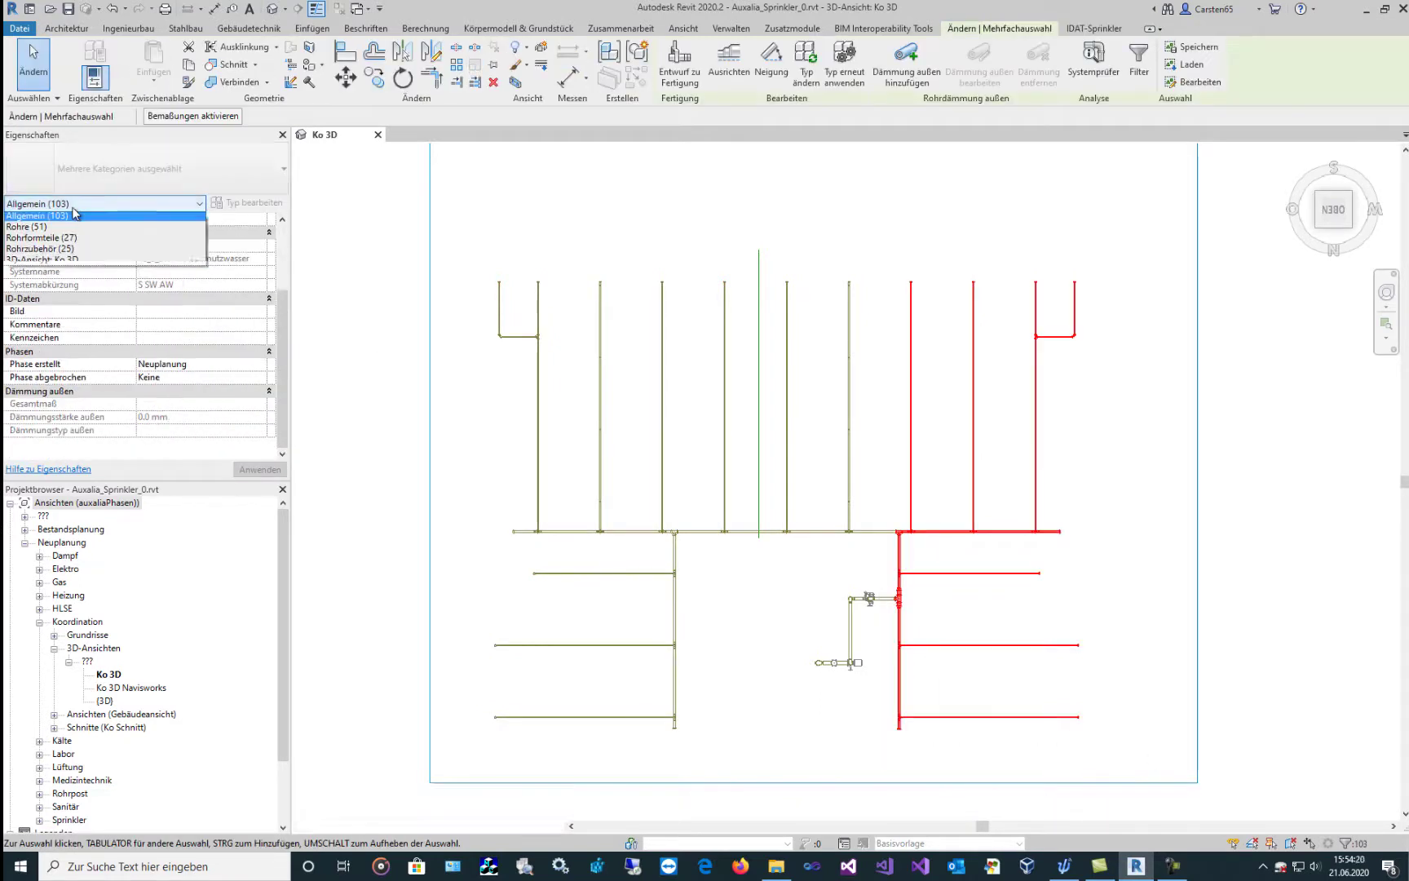
{"action": "left_click", "coordinate": [78, 252]}
{"action": "left_click", "coordinate": [151, 352]}
{"action": "type", "text": "2"}
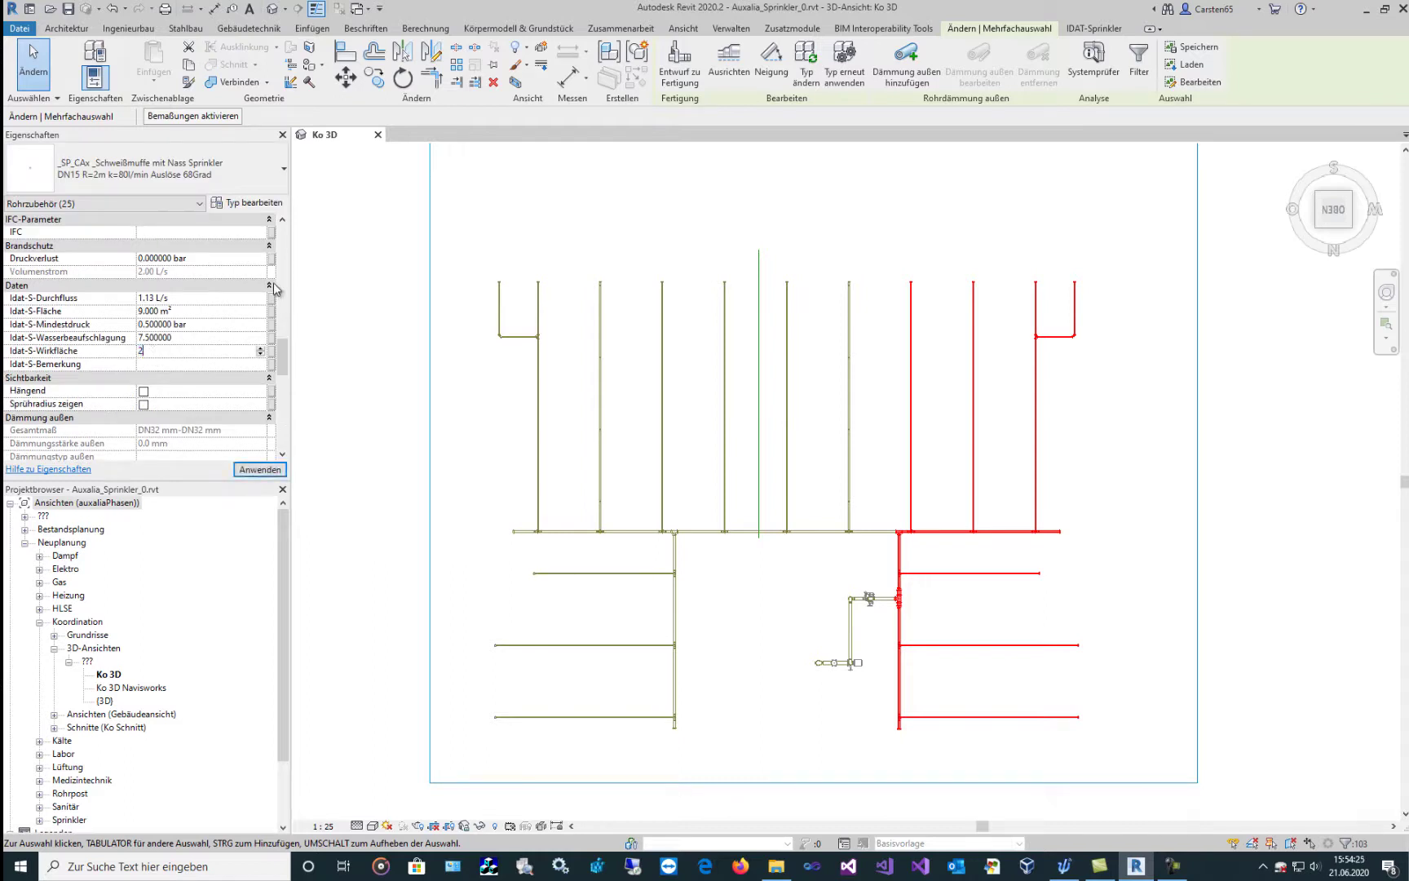
{"action": "left_click", "coordinate": [305, 274]}
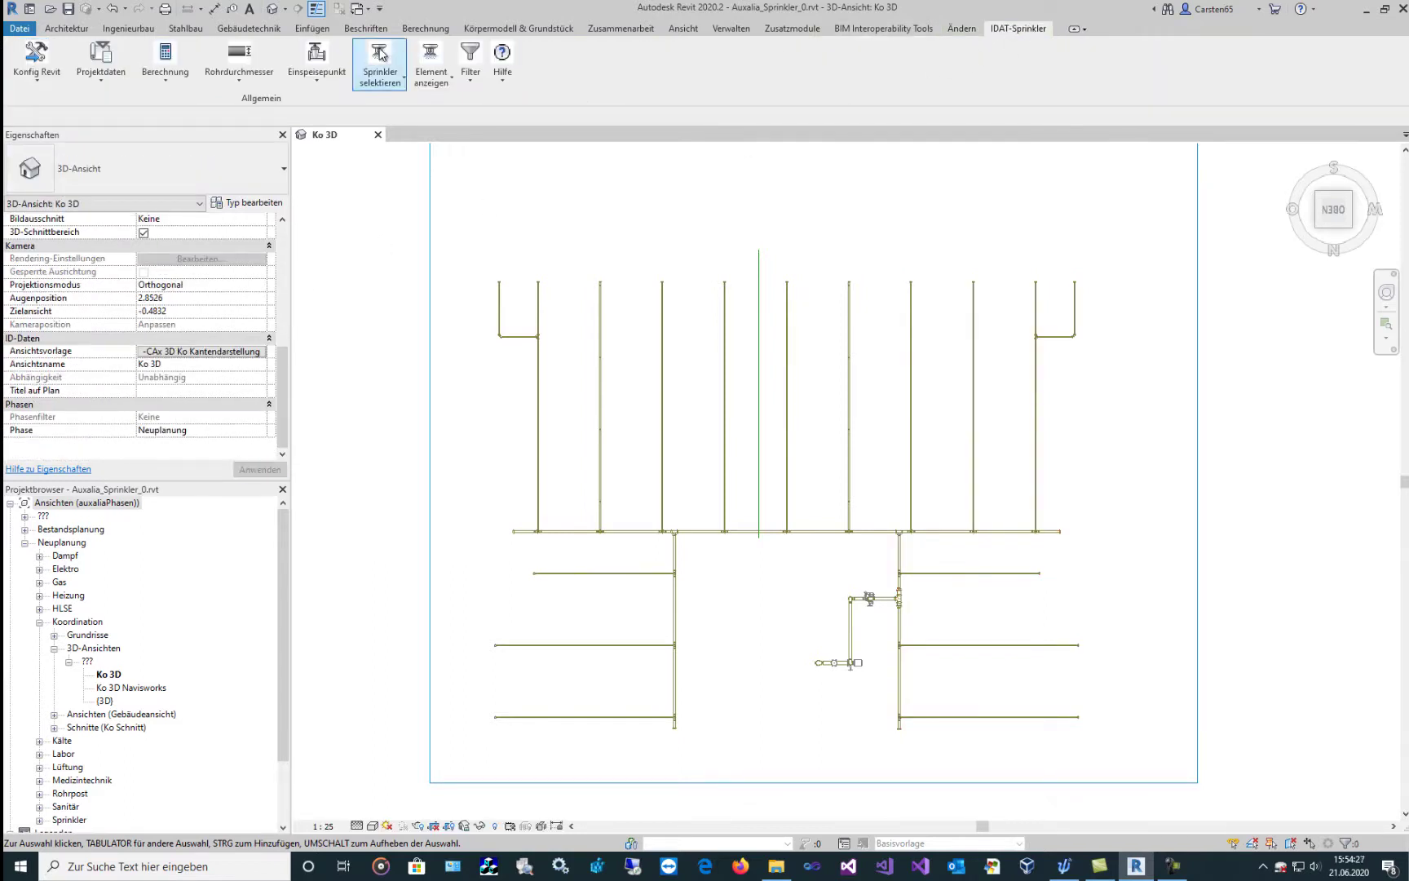
In Projektdaten, calculate with Wirkfläche 1 in its ungünstigste position.
{"action": "left_click", "coordinate": [109, 55]}
{"action": "left_click", "coordinate": [621, 168]}
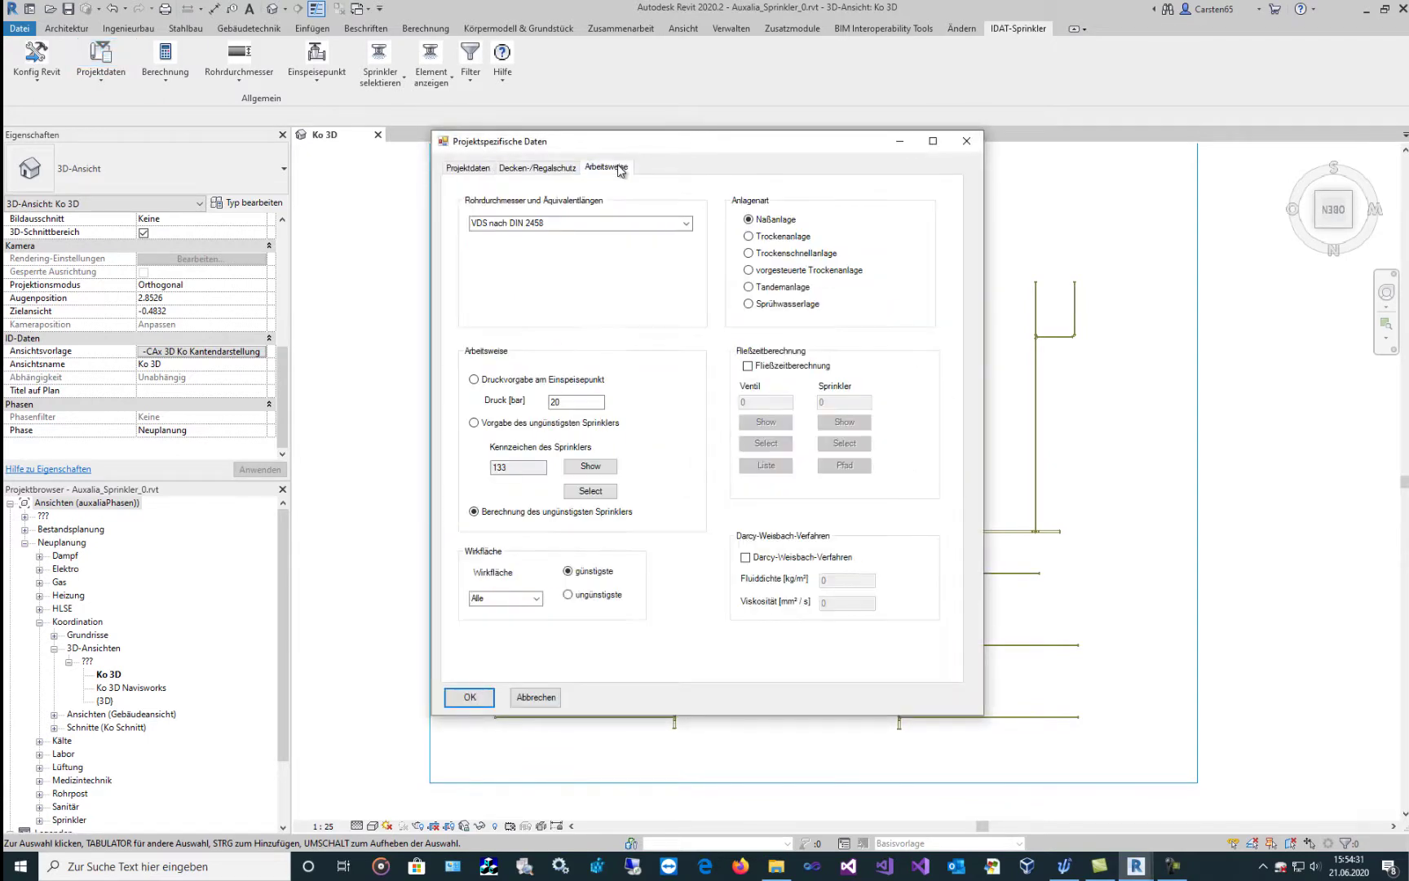
{"action": "left_click", "coordinate": [536, 599]}
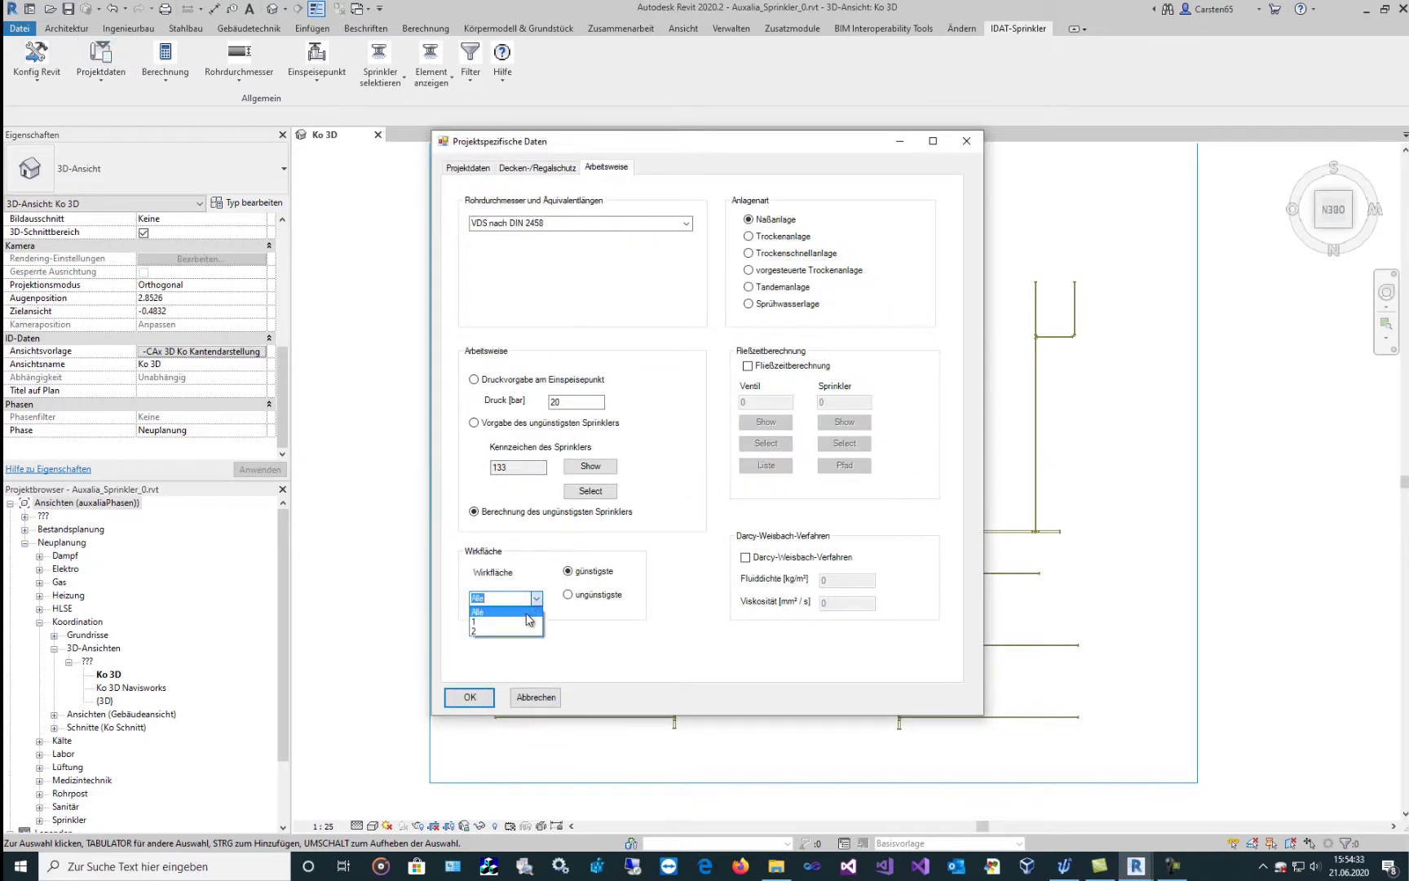
{"action": "left_click", "coordinate": [526, 622]}
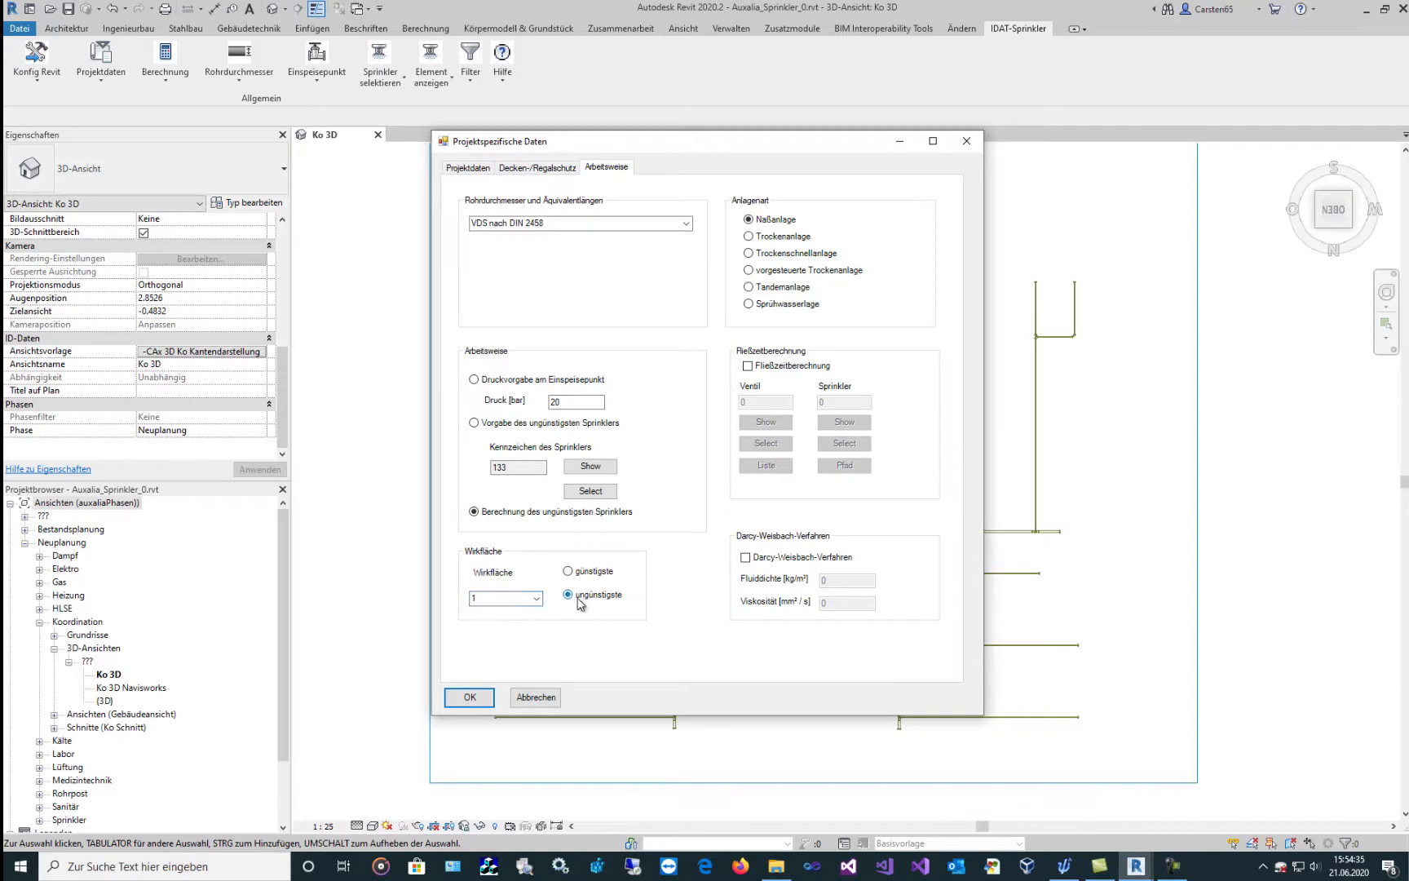
{"action": "left_click", "coordinate": [469, 697]}
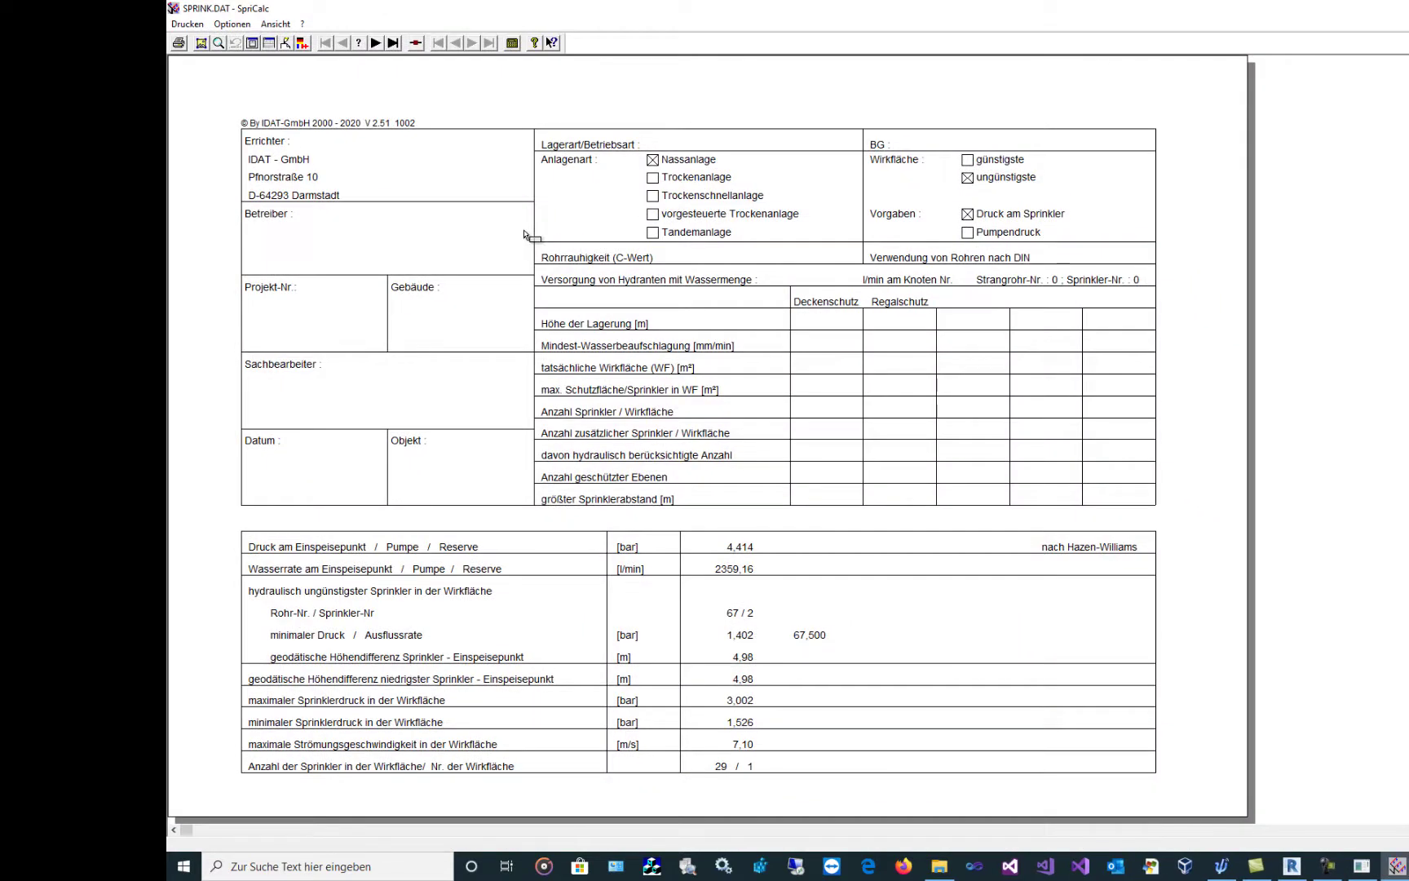
Search matching pump curves and choose 073 Speck 81/200 from the list.
{"action": "left_click", "coordinate": [231, 23]}
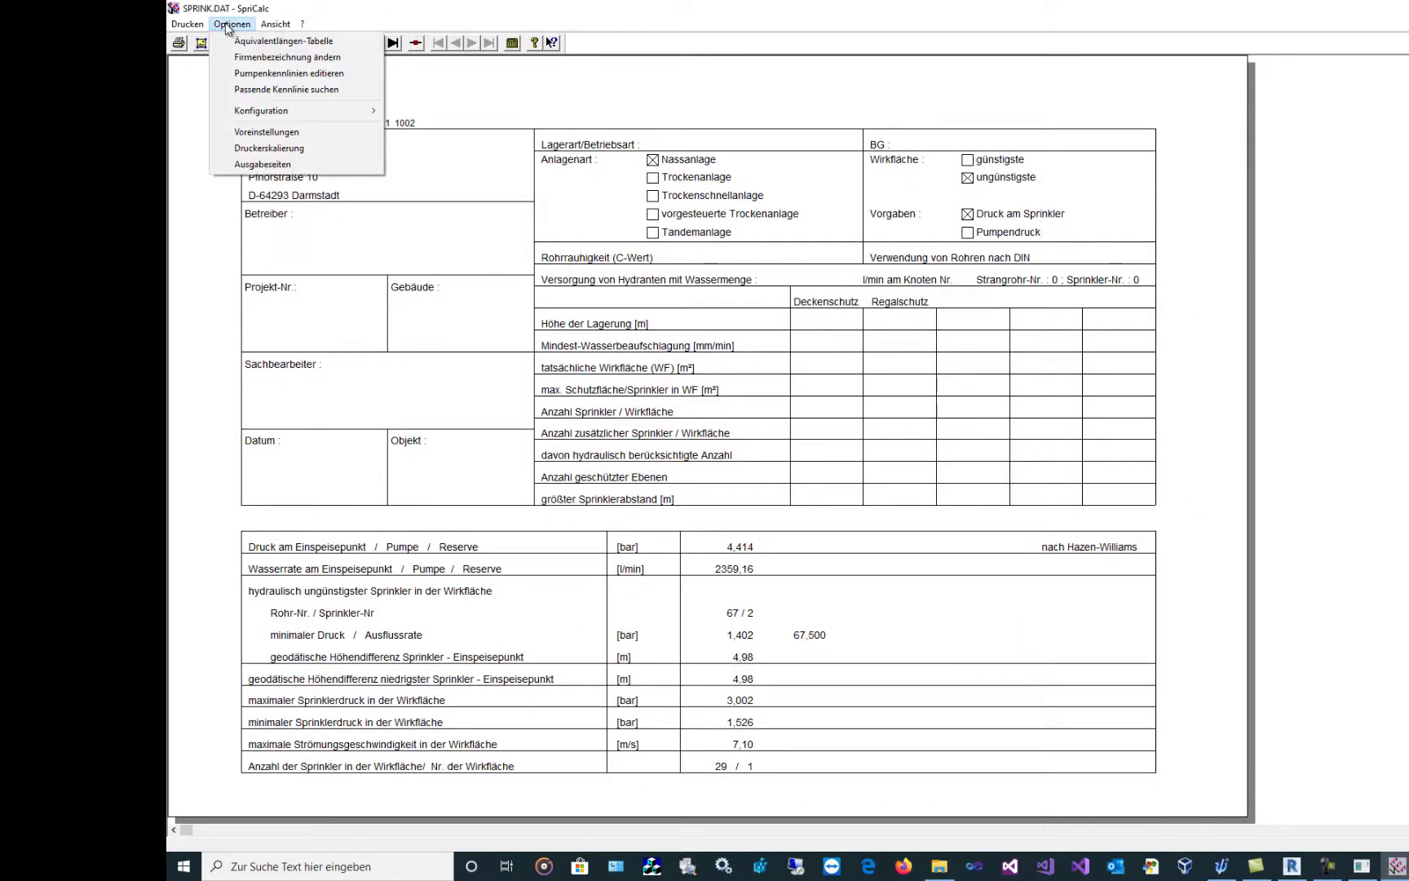
{"action": "left_click", "coordinate": [250, 91]}
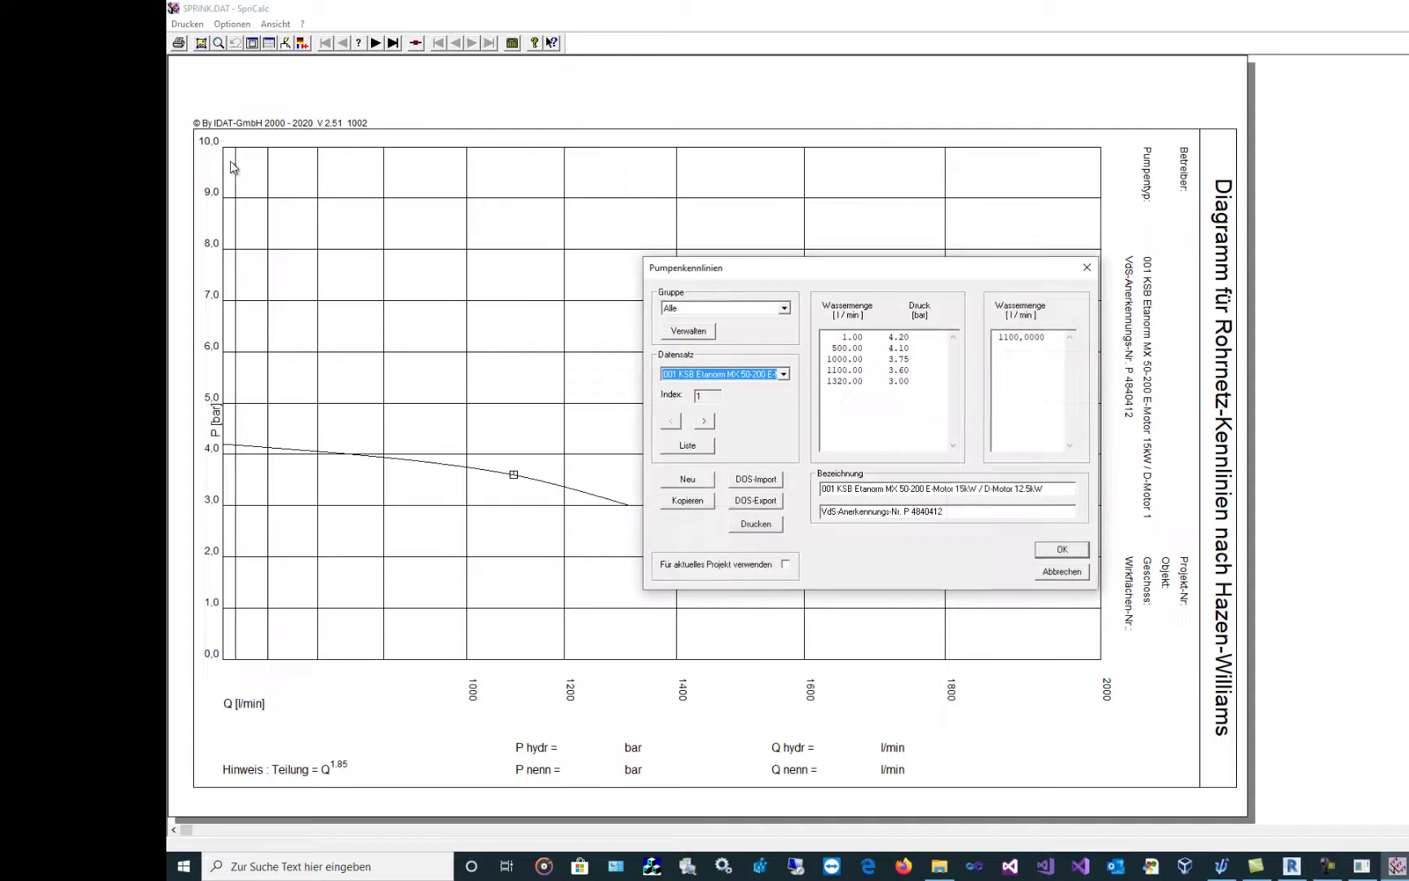
{"action": "left_click", "coordinate": [676, 450]}
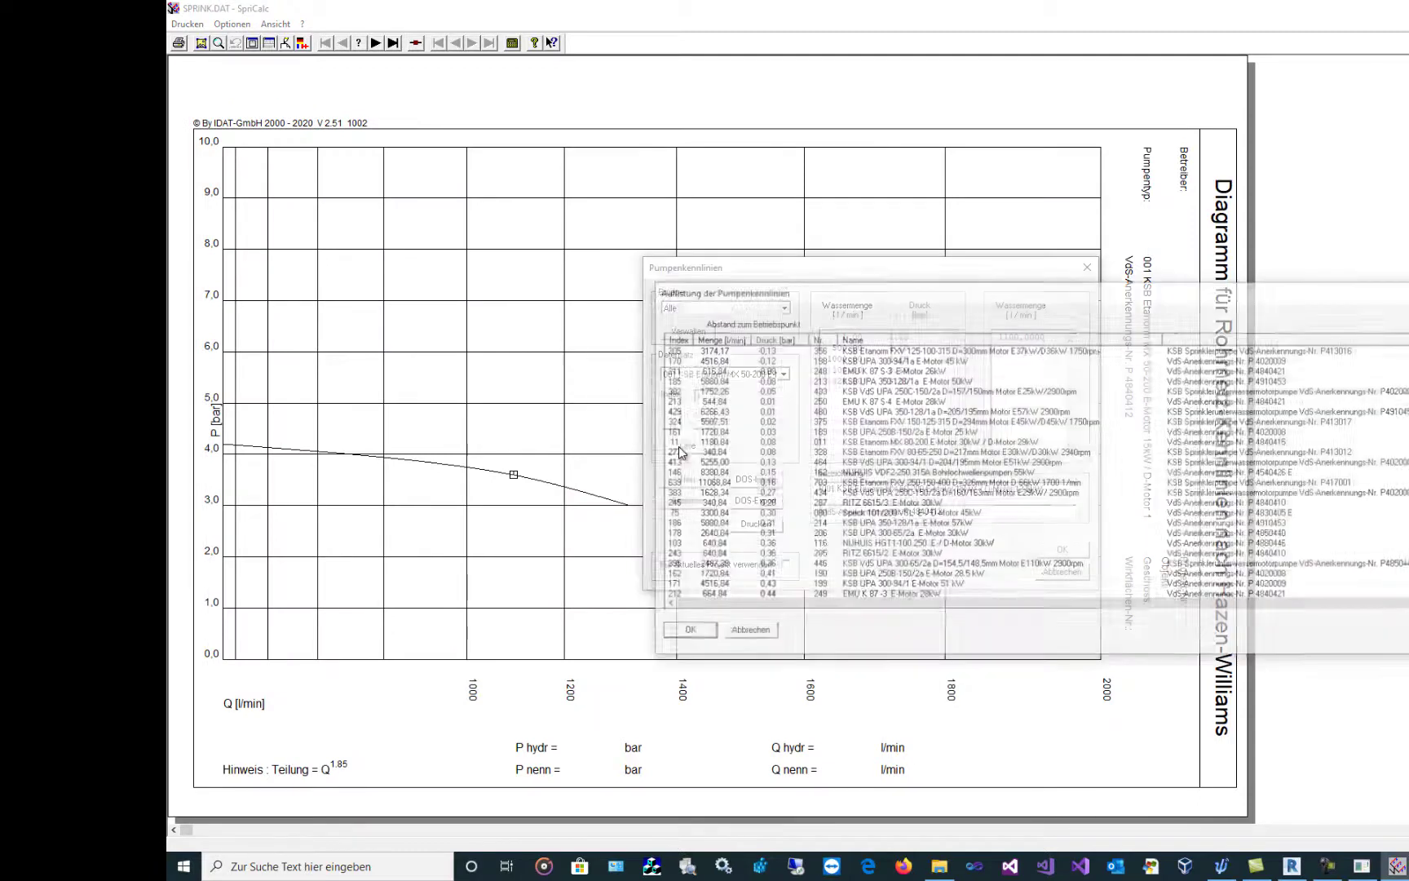
{"action": "scroll", "coordinate": [767, 471], "scroll_direction": "down", "scroll_amount": 6}
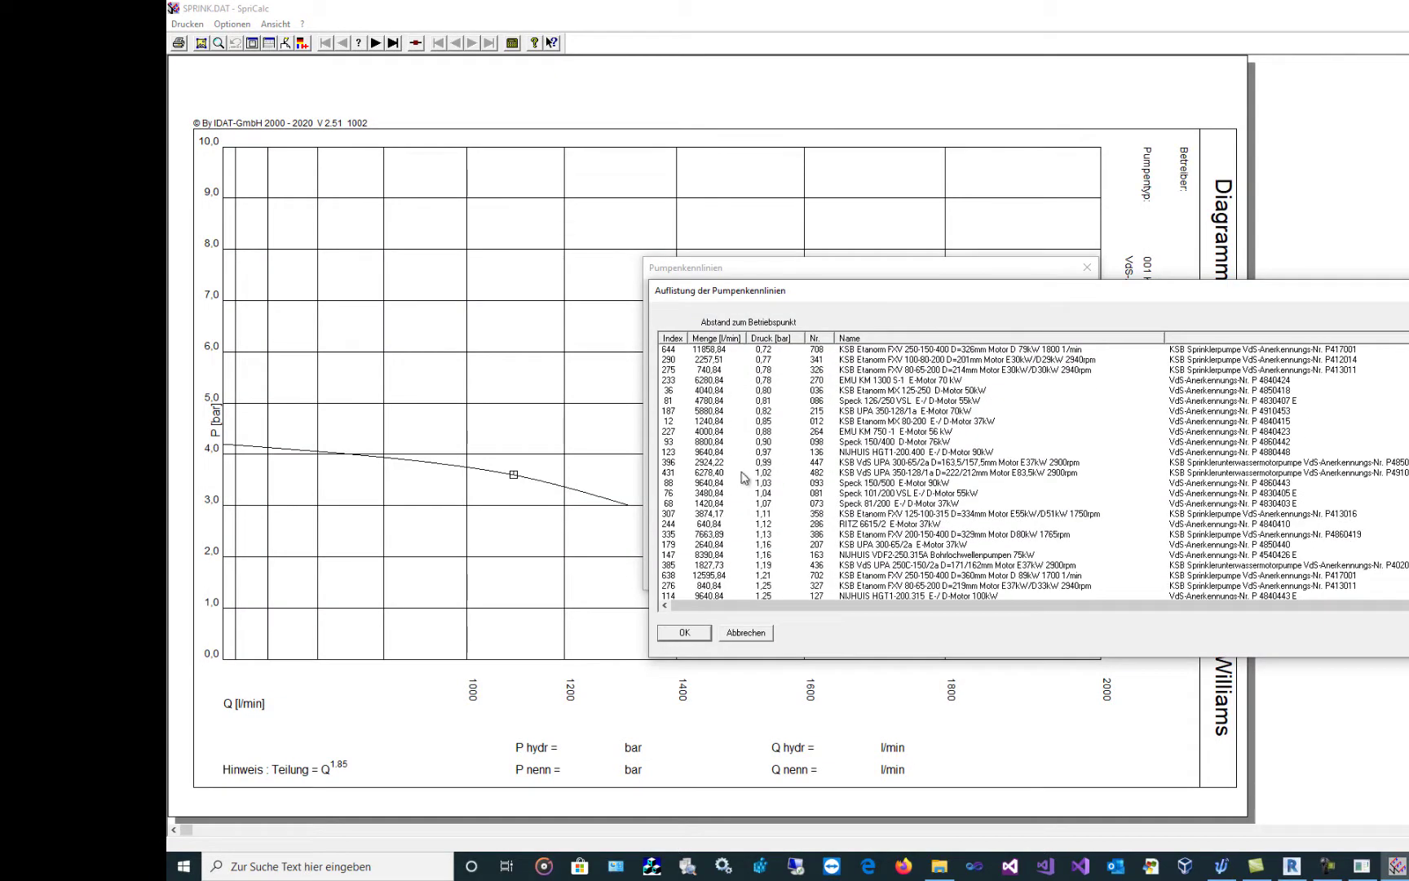
{"action": "left_click", "coordinate": [670, 503]}
{"action": "left_click", "coordinate": [678, 632]}
Apply the Speck 81/200 pump and page to the Hazen-Williams network curve diagram.
{"action": "left_click", "coordinate": [919, 553]}
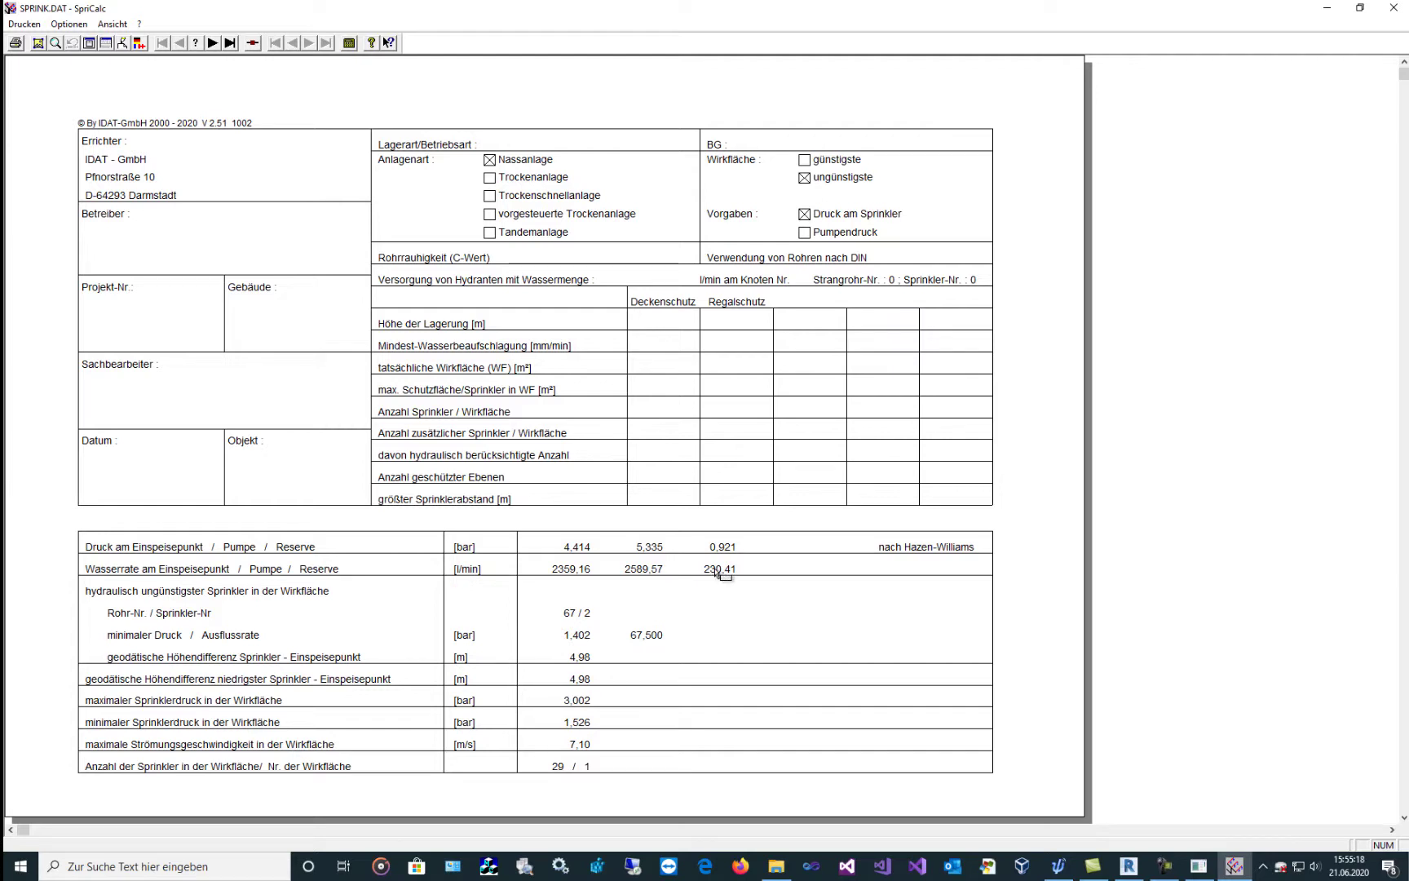
{"action": "left_click", "coordinate": [231, 43]}
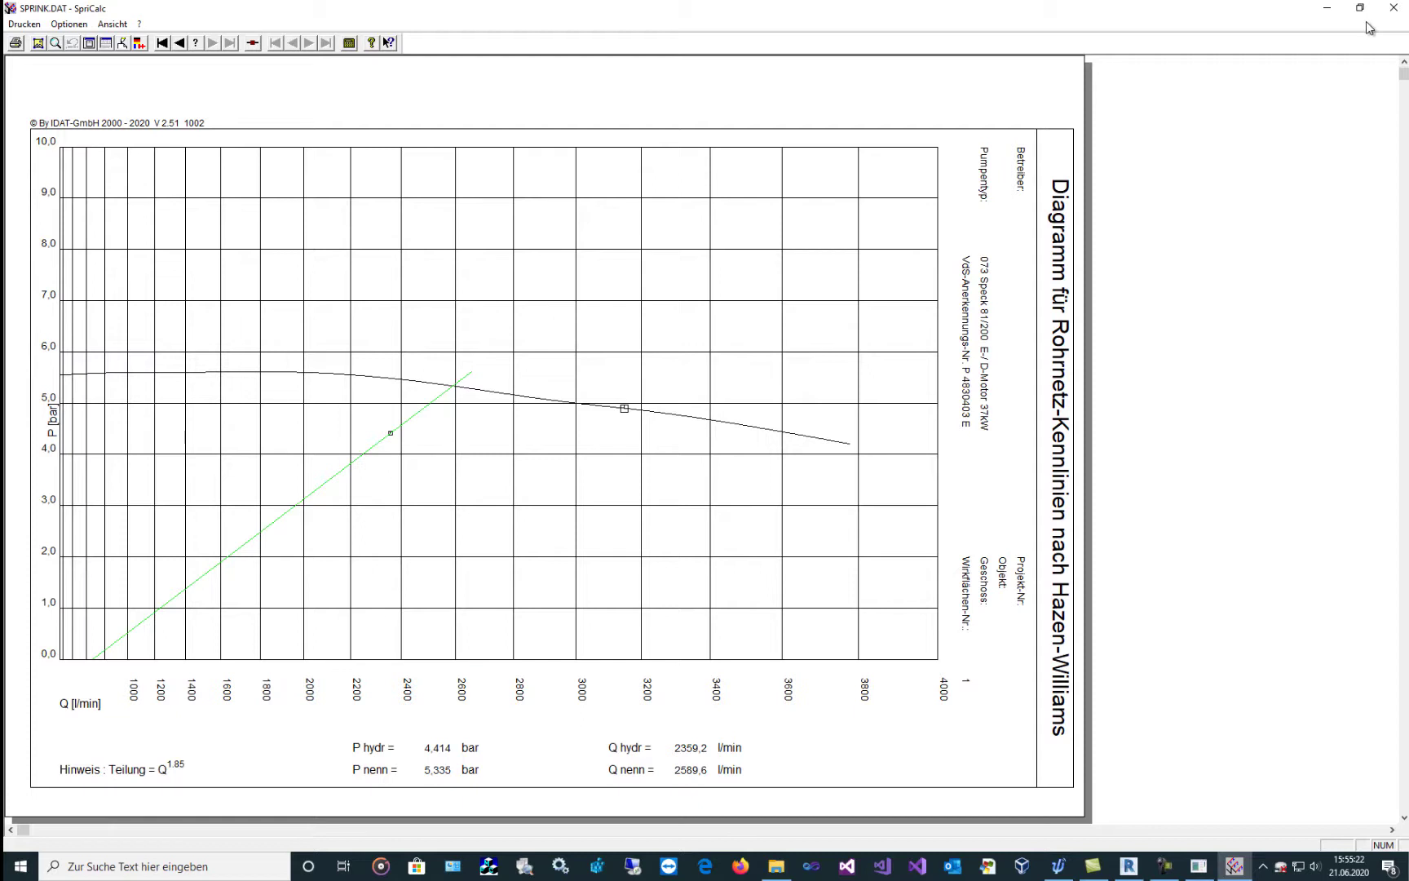
Back in Revit, tick Pumpenkennlinie berechnen in Projektdaten for pump 073 Speck 81/200.
{"action": "left_click", "coordinate": [1128, 870]}
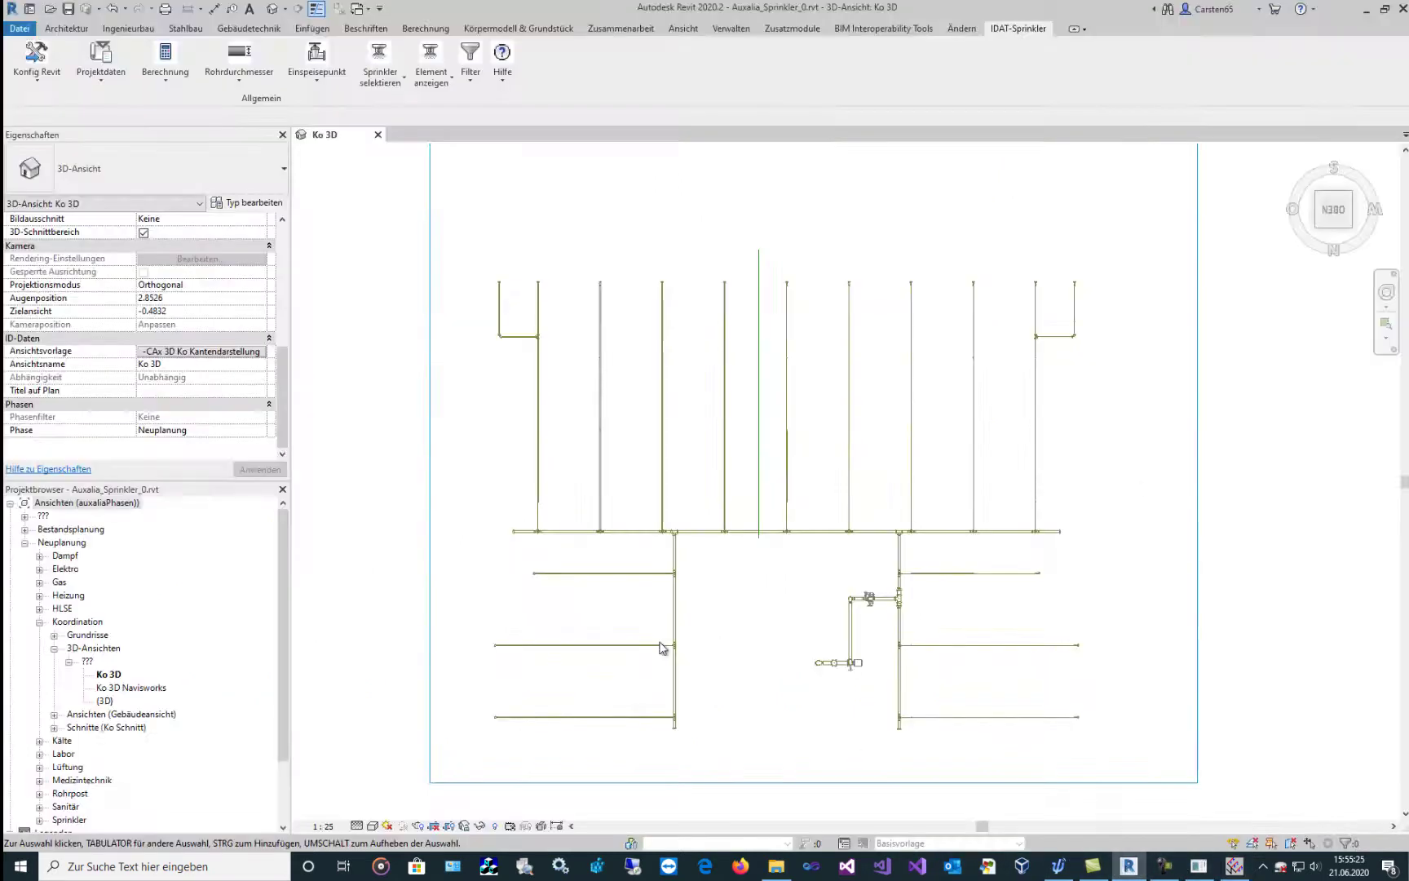
{"action": "left_click", "coordinate": [101, 65]}
{"action": "left_click", "coordinate": [112, 195]}
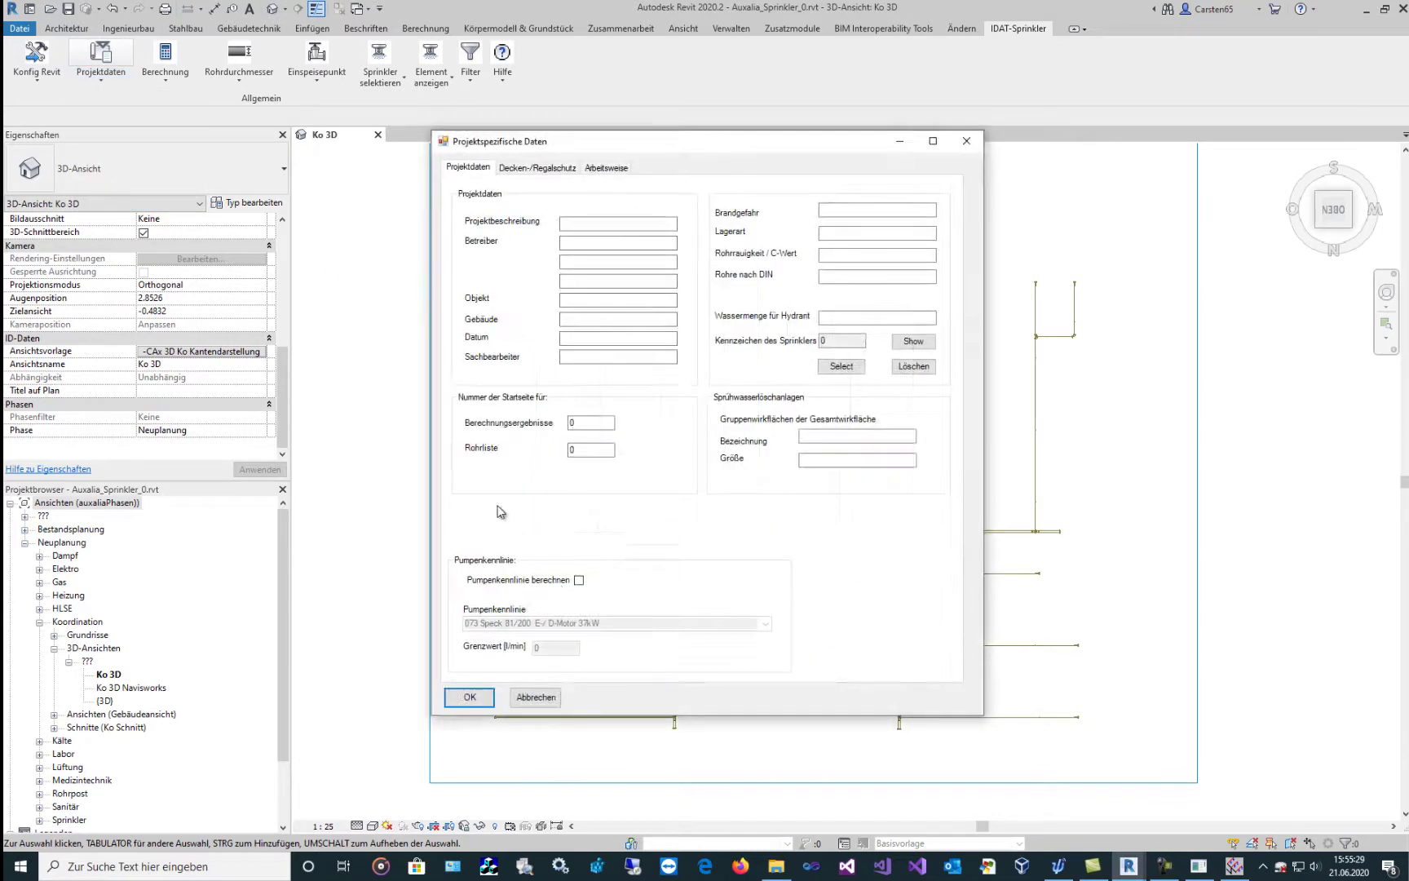
{"action": "left_click", "coordinate": [579, 580]}
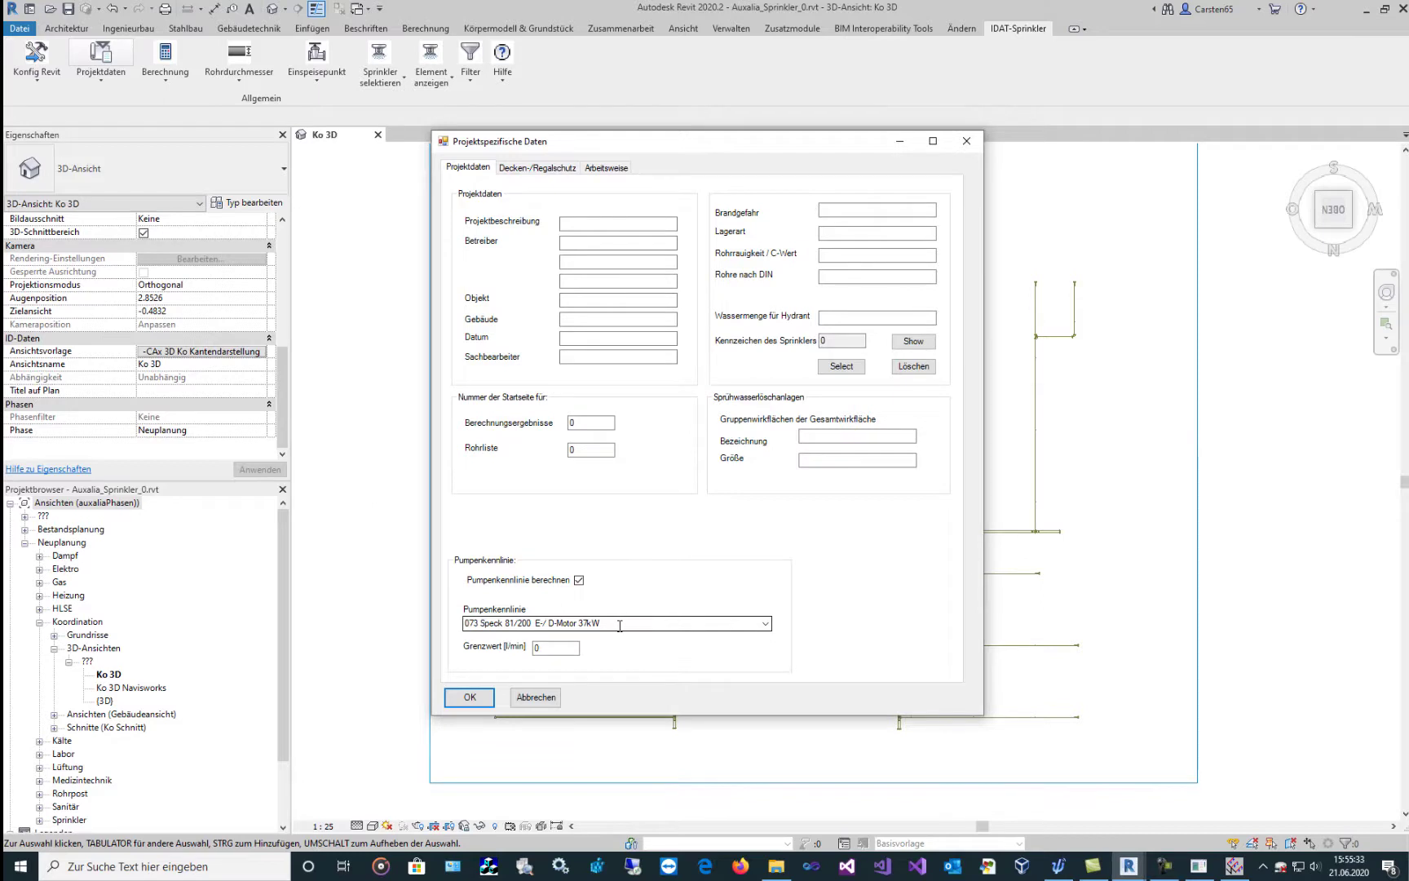
{"action": "left_click", "coordinate": [470, 697]}
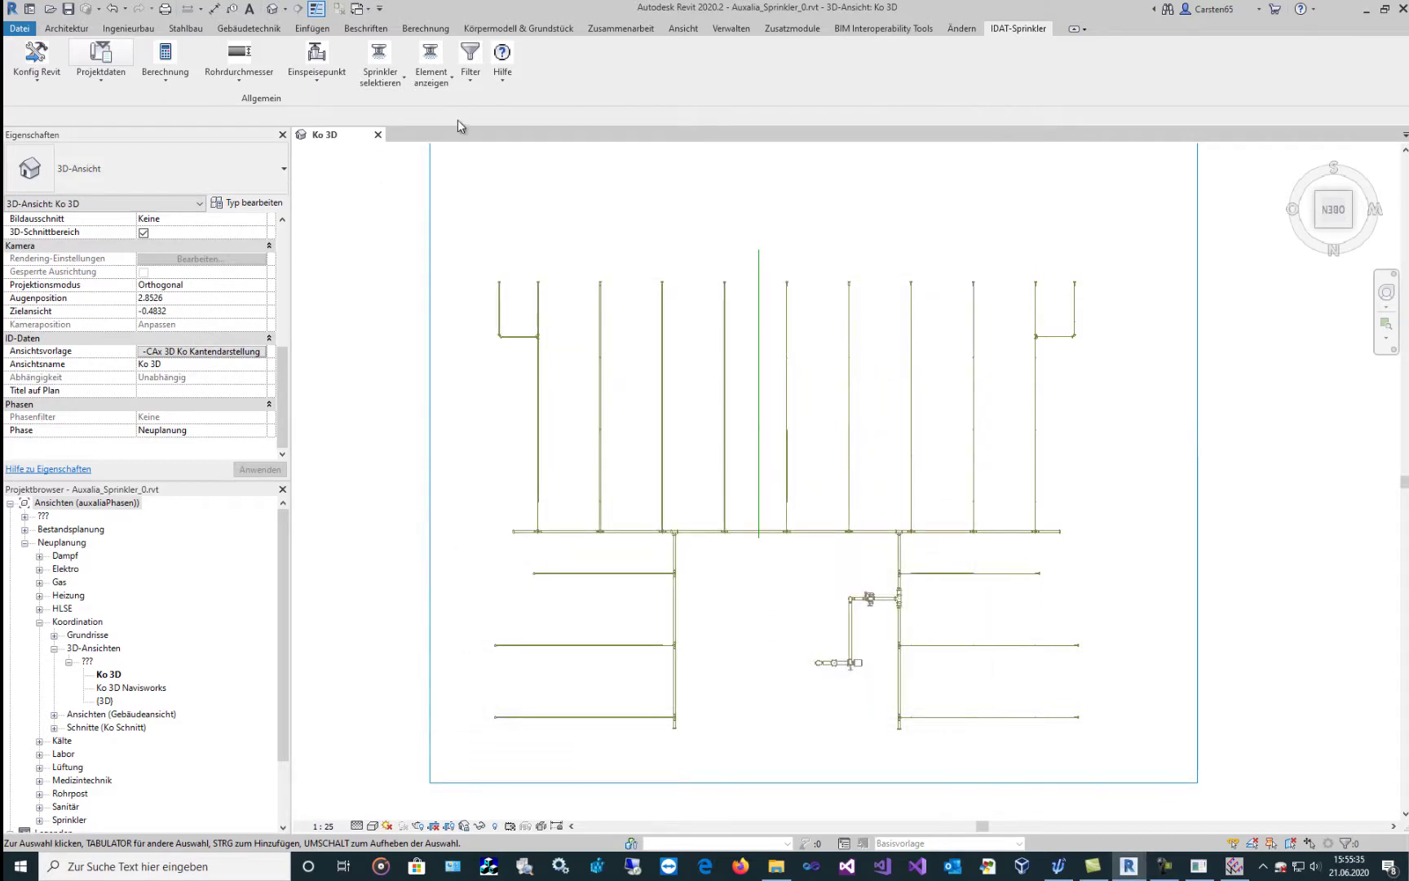
Colour the pipes by Druckverlust, Fliessgeschwindigkeit and Durchfluss in turn.
{"action": "left_click", "coordinate": [471, 61]}
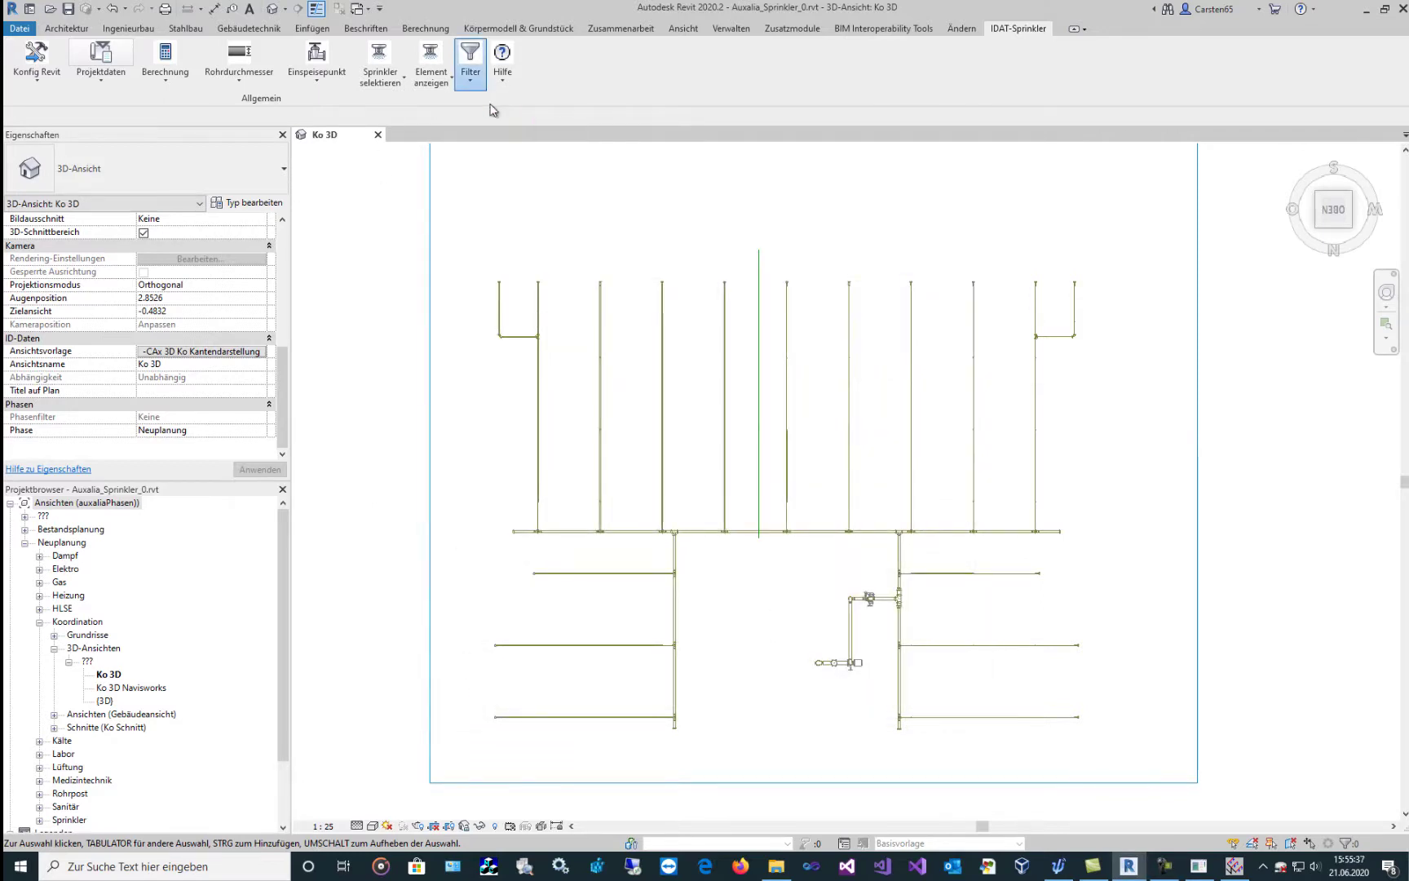
{"action": "left_click", "coordinate": [472, 81]}
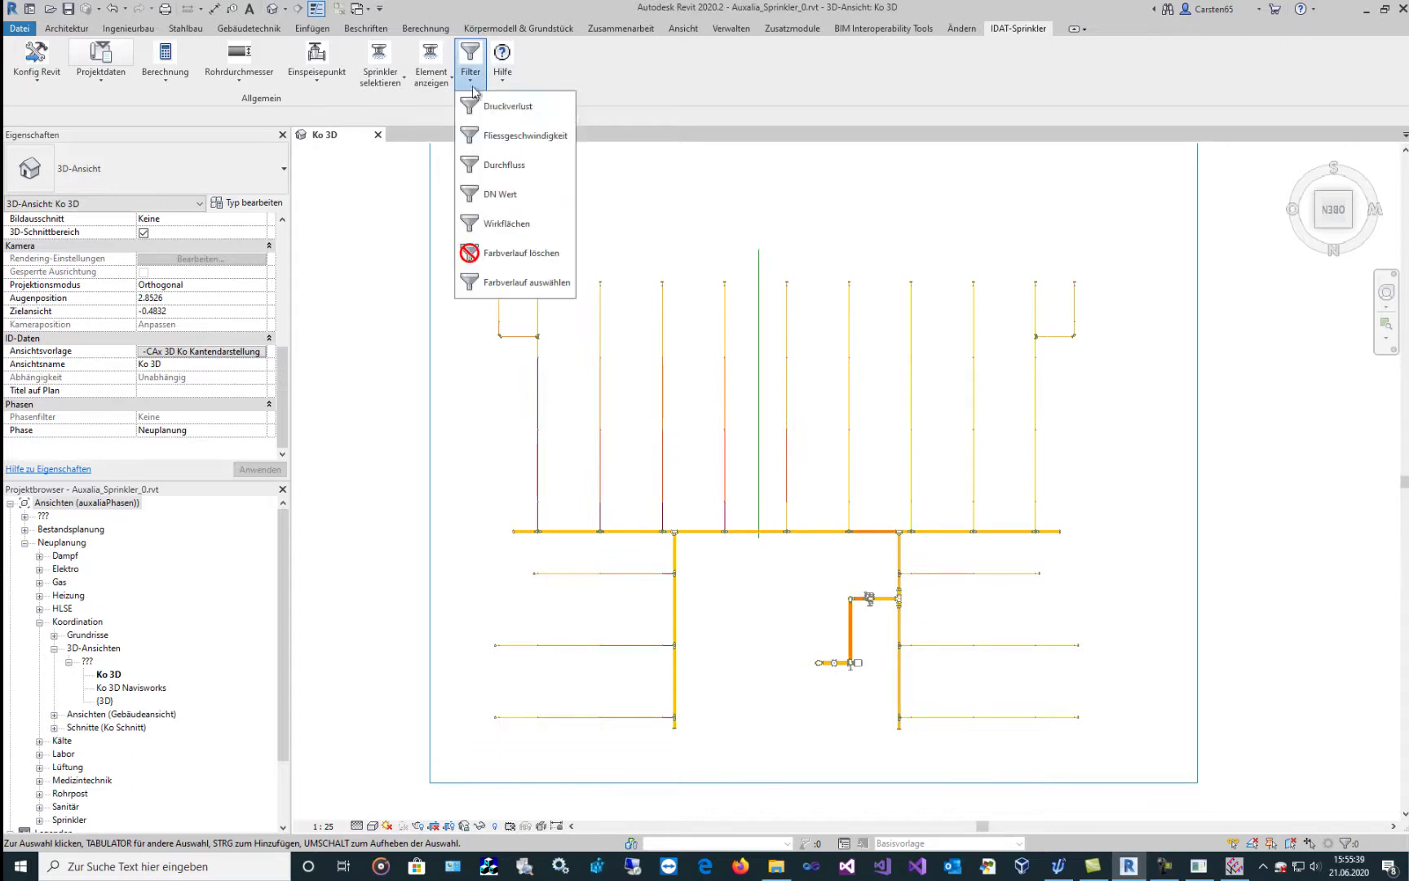
{"action": "left_click", "coordinate": [484, 143]}
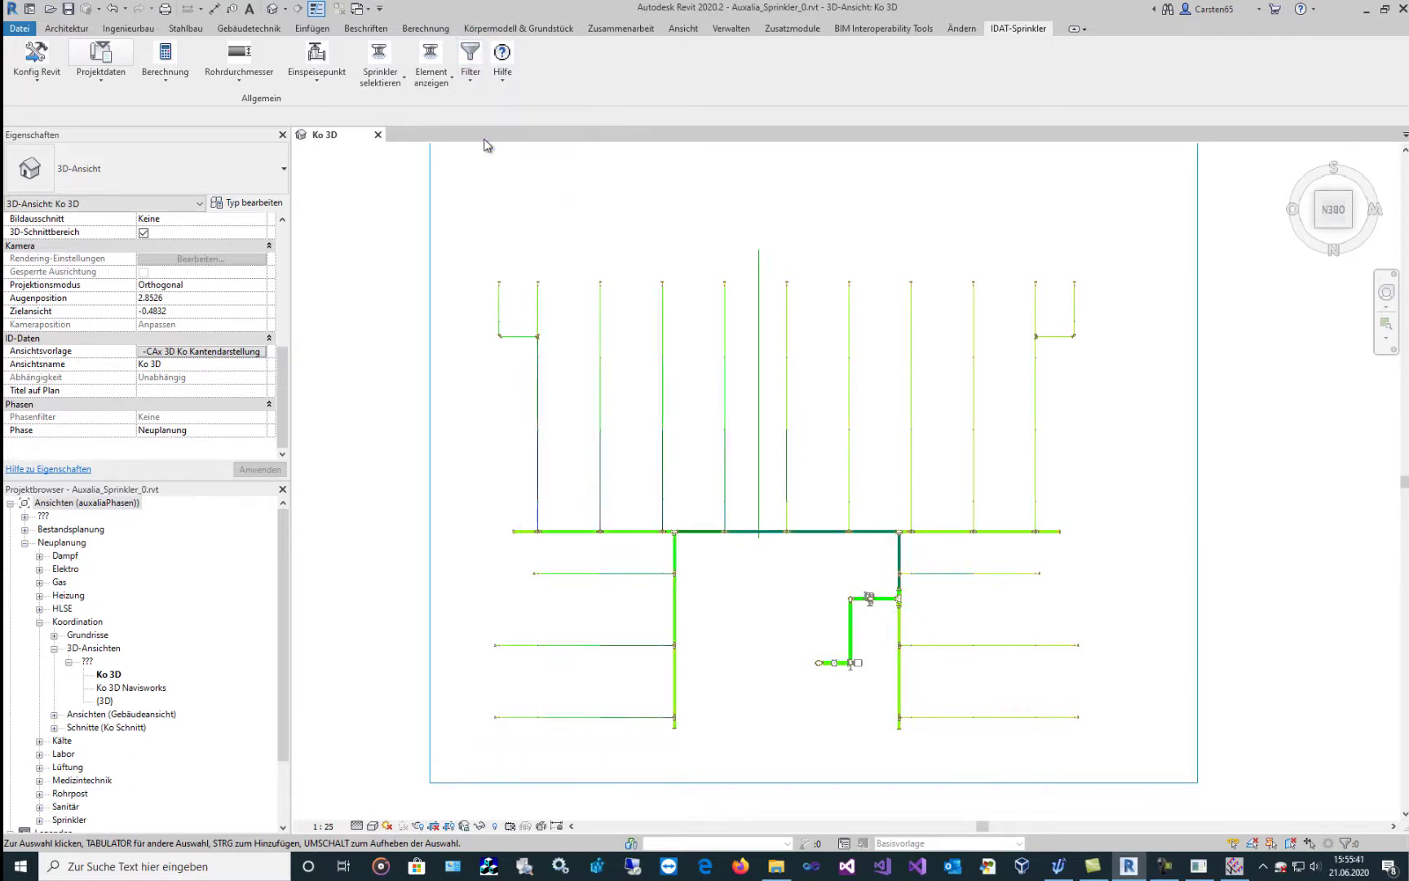
{"action": "left_click", "coordinate": [471, 69]}
{"action": "left_click", "coordinate": [471, 171]}
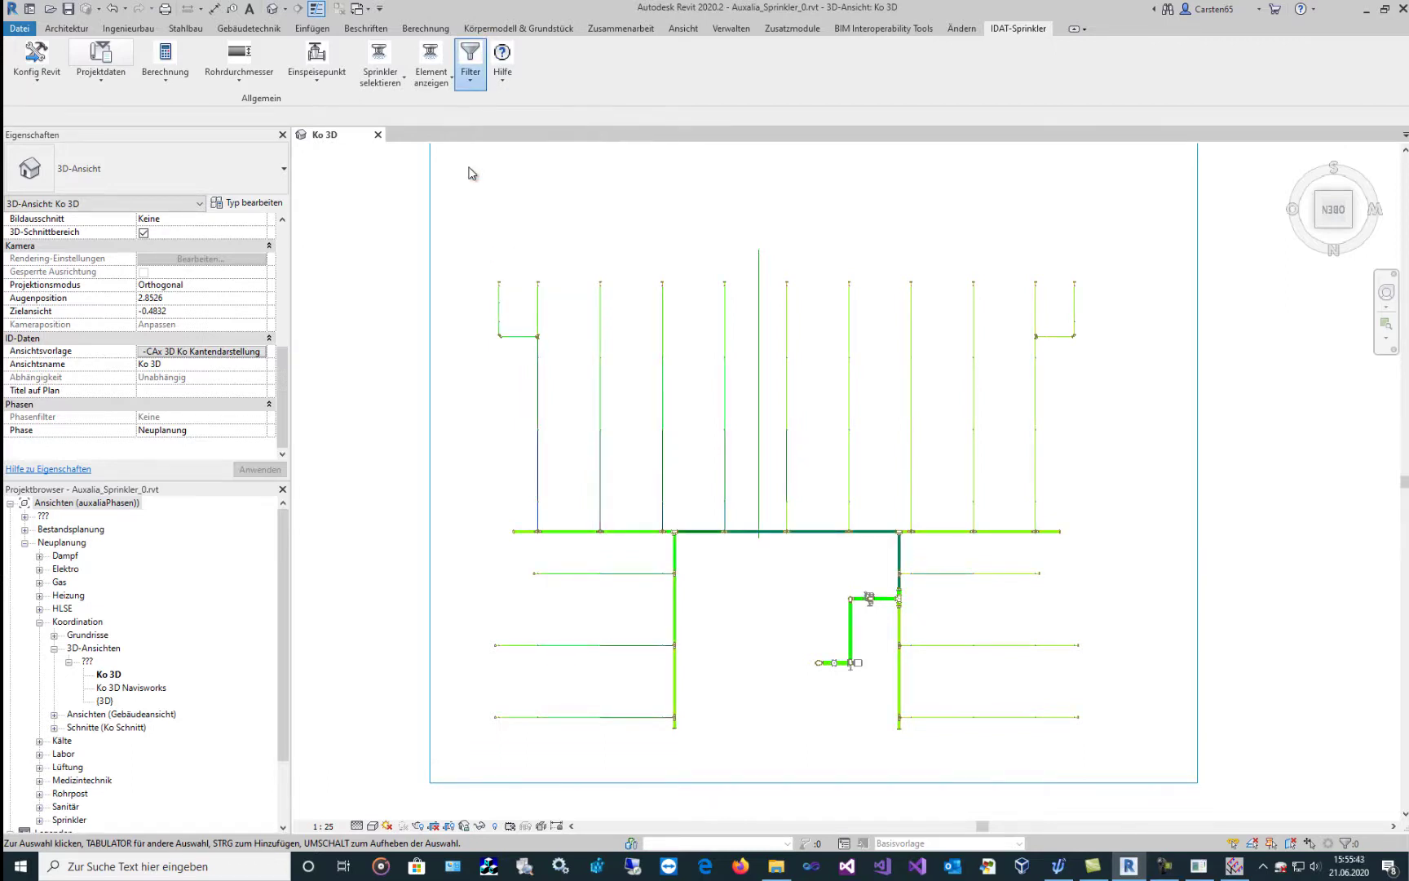
Colour the pipes by DN-Wert, then show the Wirkflächen boxes.
{"action": "left_click", "coordinate": [471, 65]}
{"action": "left_click", "coordinate": [482, 206]}
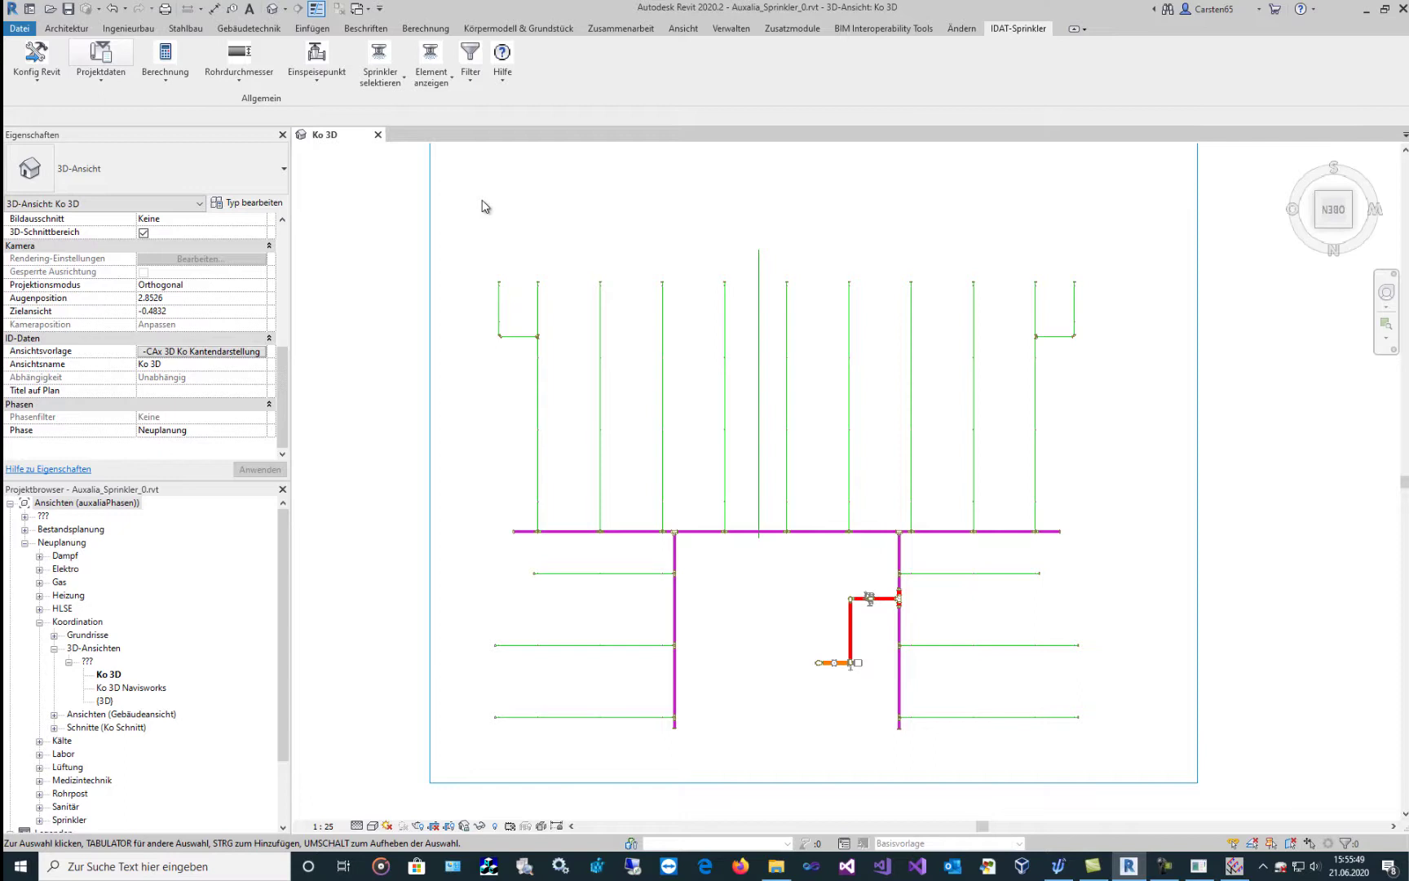
{"action": "left_click", "coordinate": [470, 66]}
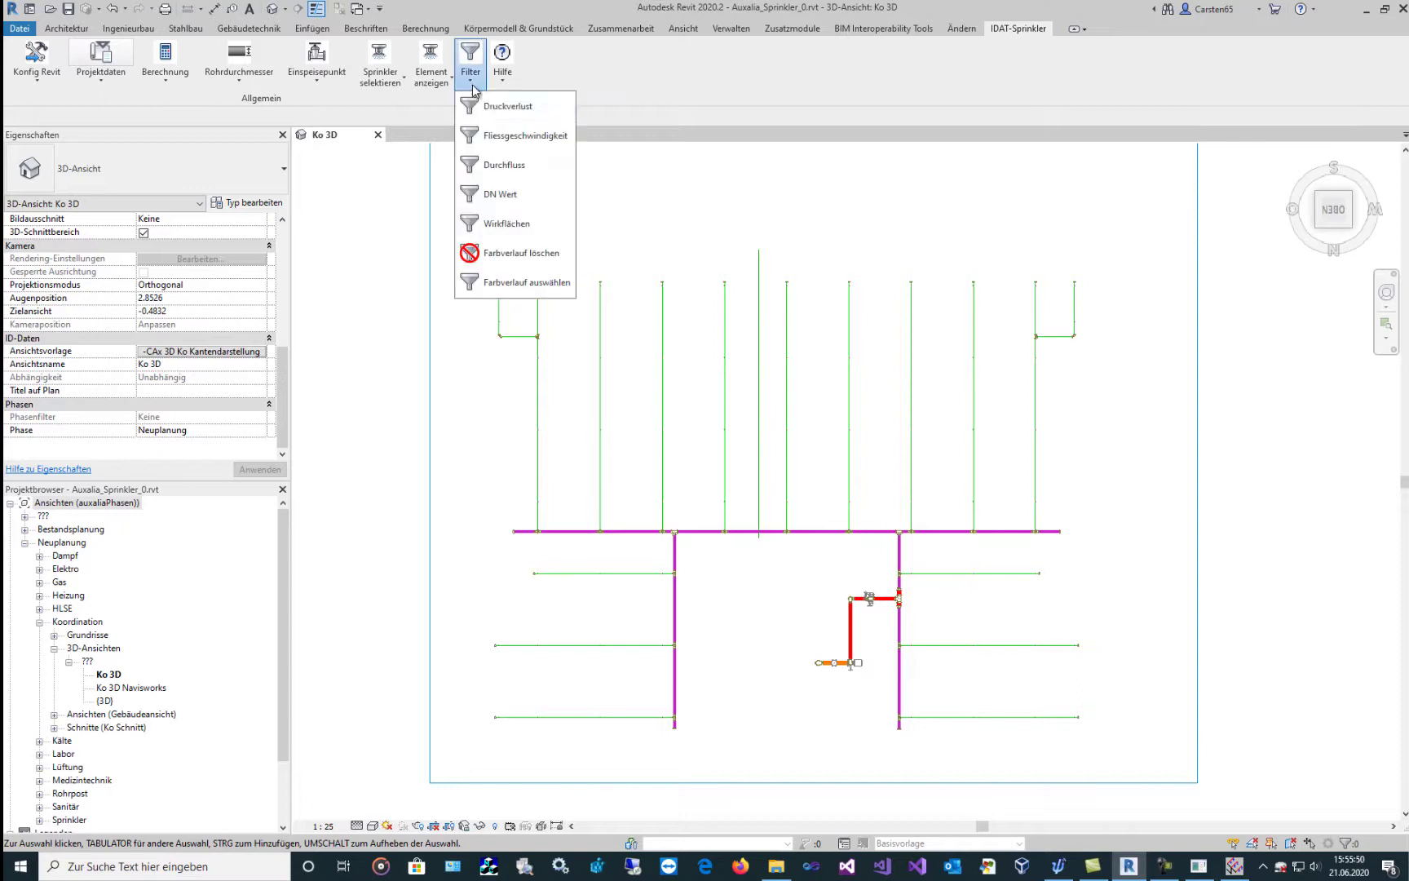
{"action": "left_click", "coordinate": [479, 227]}
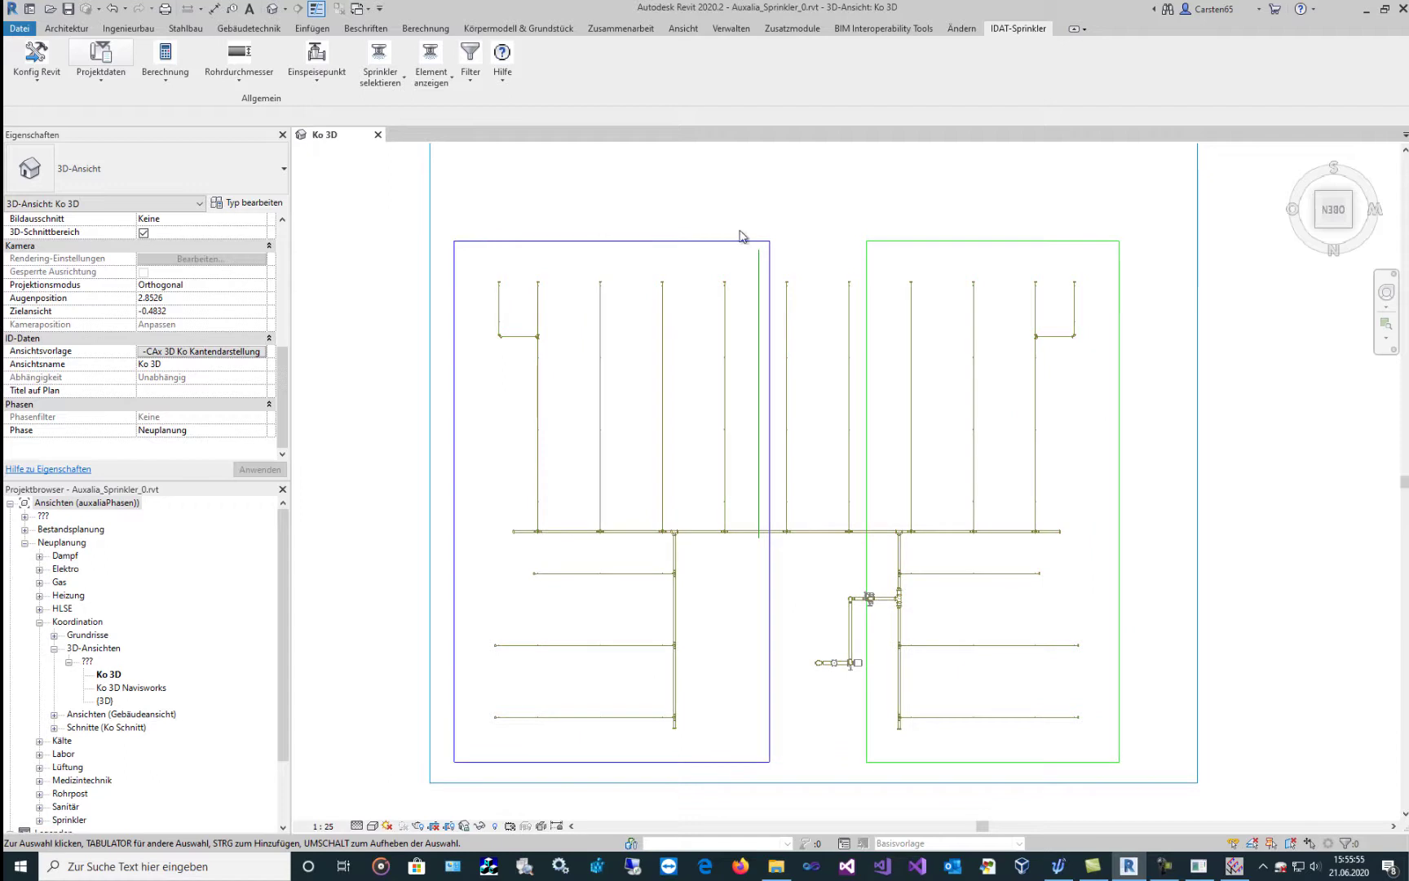
Orbit the Ko 3D view until both active-area boxes enclose their halves of the sprinkler network.
{"action": "mouse_move", "coordinate": [521, 421]}
{"action": "middle_mouse_down", "text": "shift"}
{"action": "mouse_move", "coordinate": [971, 304]}
{"action": "mouse_move", "coordinate": [1019, 508]}
{"action": "middle_mouse_up", "text": "shift"}
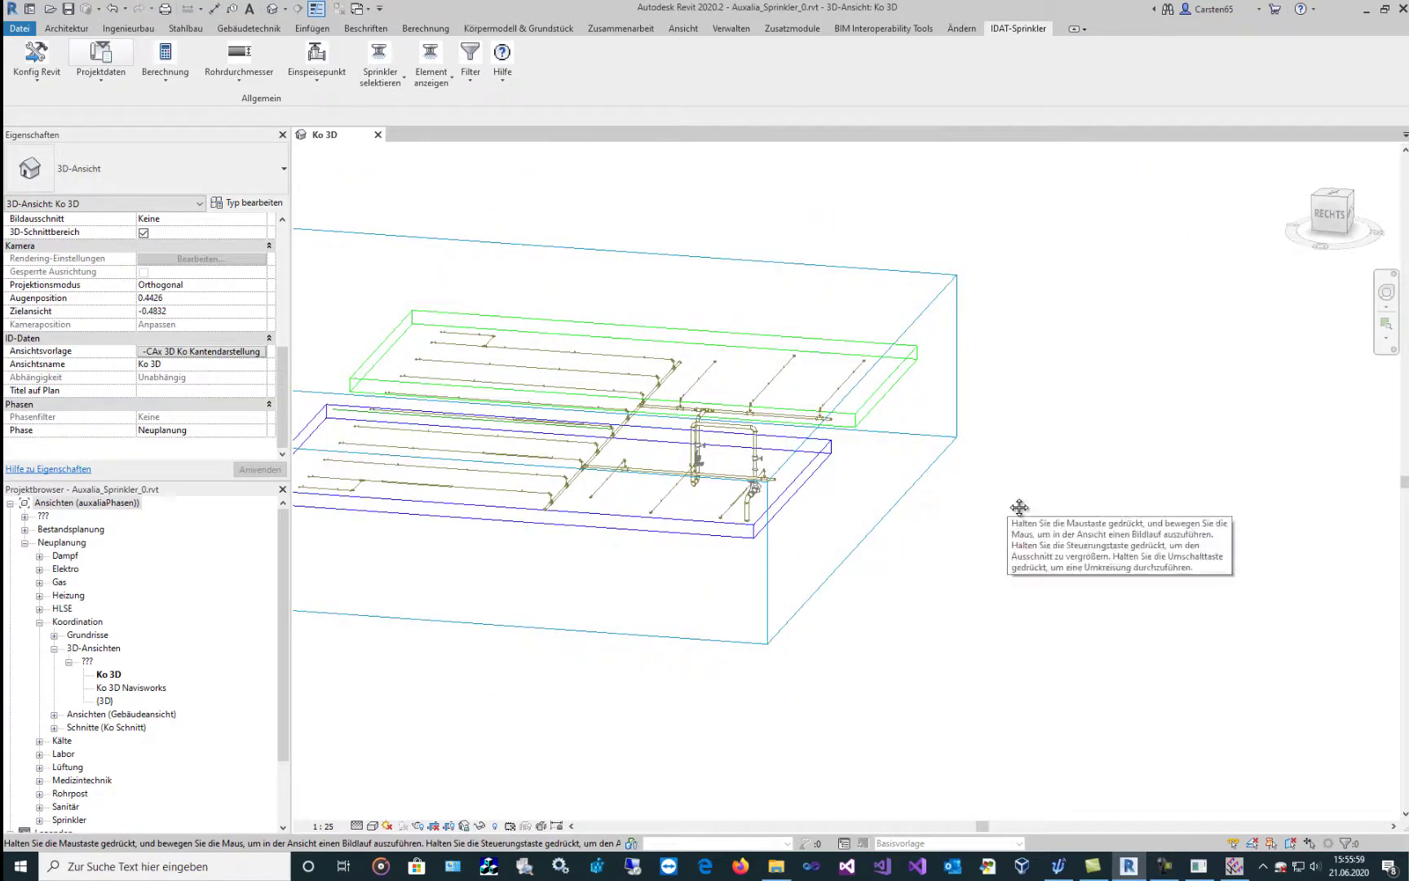